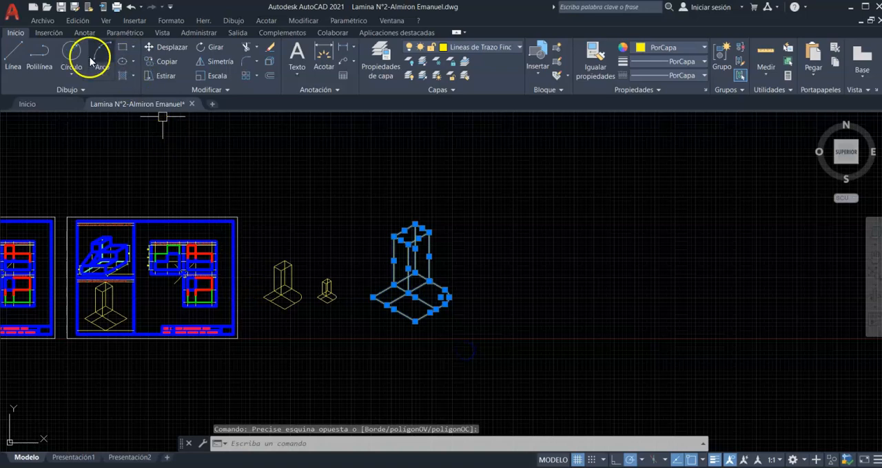
# - Copy the large isometric figure horizontally, about 288 units to the right of the original
pyautogui.click(159, 62)
pyautogui.click(372, 297)
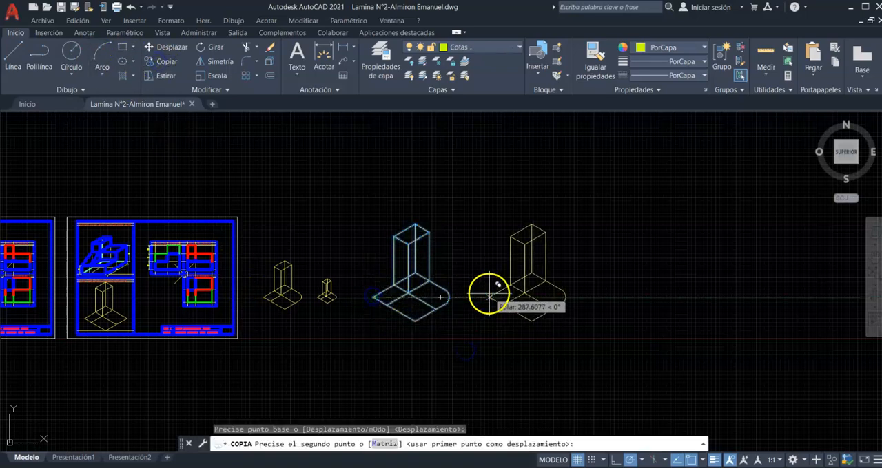
pyautogui.click(486, 295)
pyautogui.press('Escape')
pyautogui.scroll(6, 505, 289)
pyautogui.moveTo(500, 281)
pyautogui.mouseDown(button='middle')
pyautogui.moveTo(433, 291)
pyautogui.moveTo(433, 300)
pyautogui.mouseUp(button='middle')
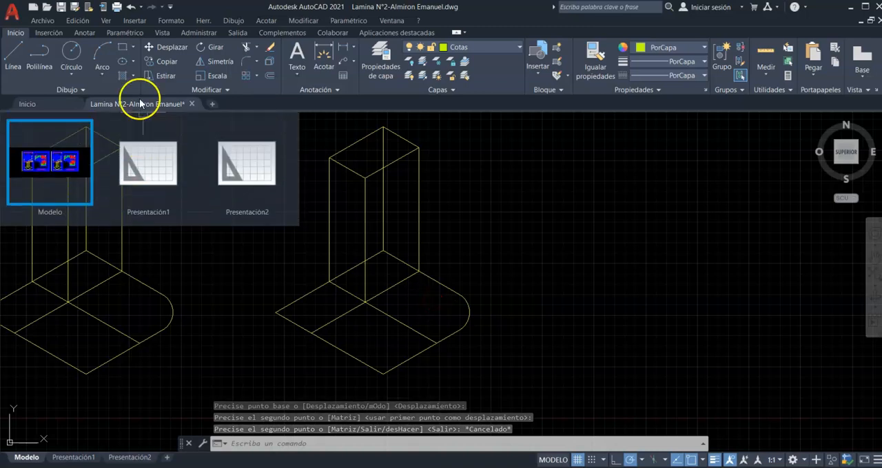
# - Start a hatch with the current pattern and pick the four edges of the copied prism's top face as boundary
pyautogui.click(133, 77)
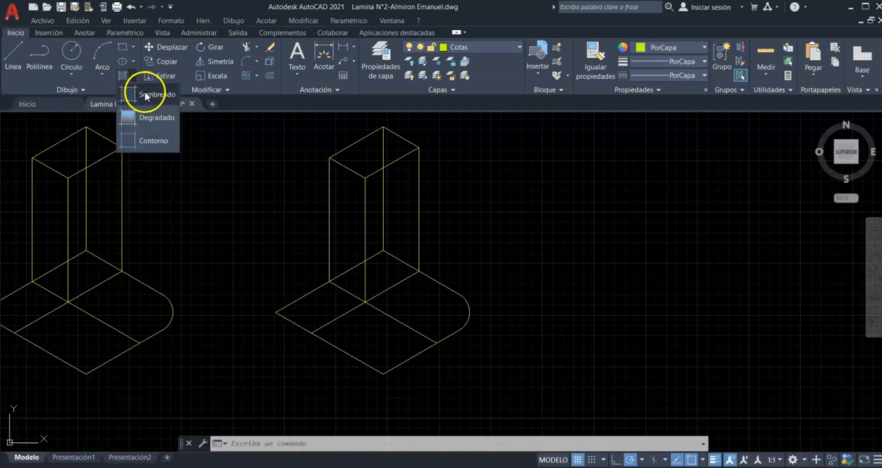
pyautogui.click(144, 92)
pyautogui.click(122, 81)
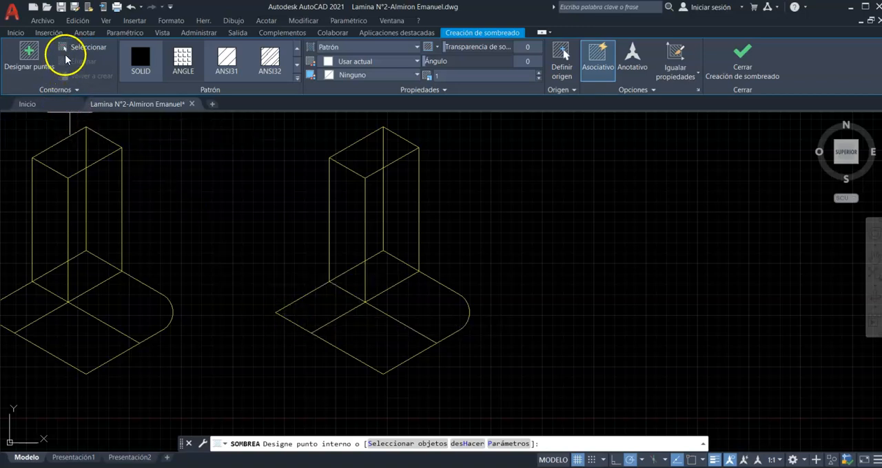
pyautogui.click(37, 55)
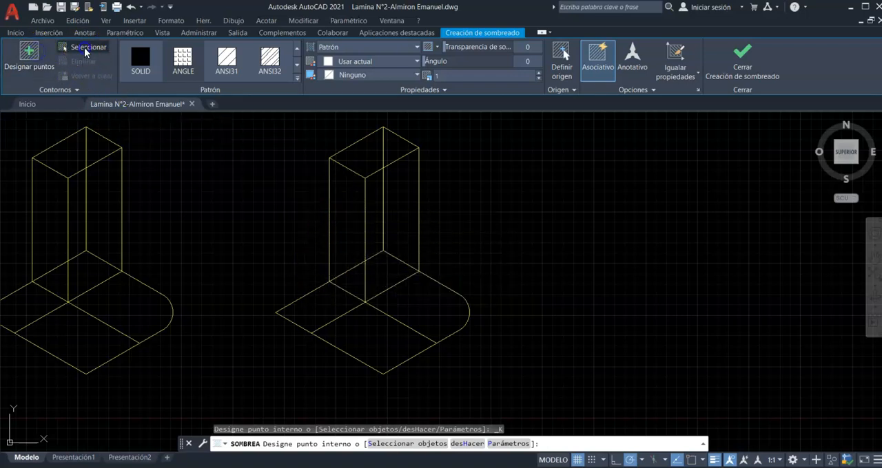
pyautogui.click(84, 48)
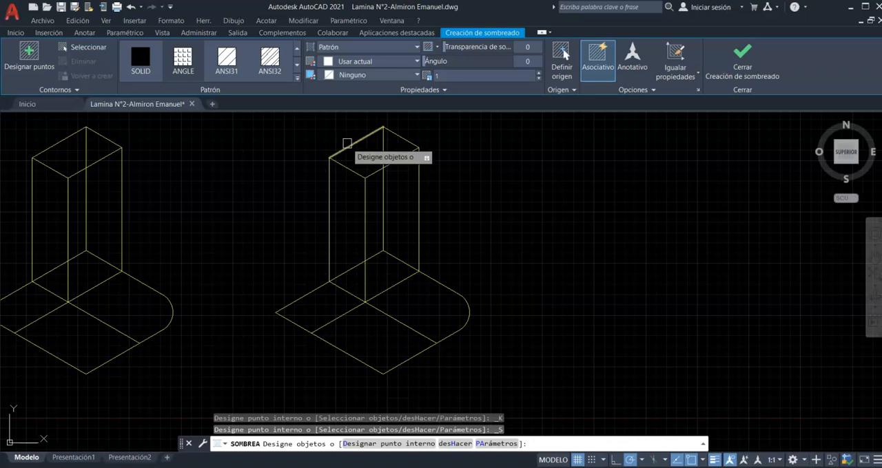
pyautogui.click(348, 143)
pyautogui.click(347, 166)
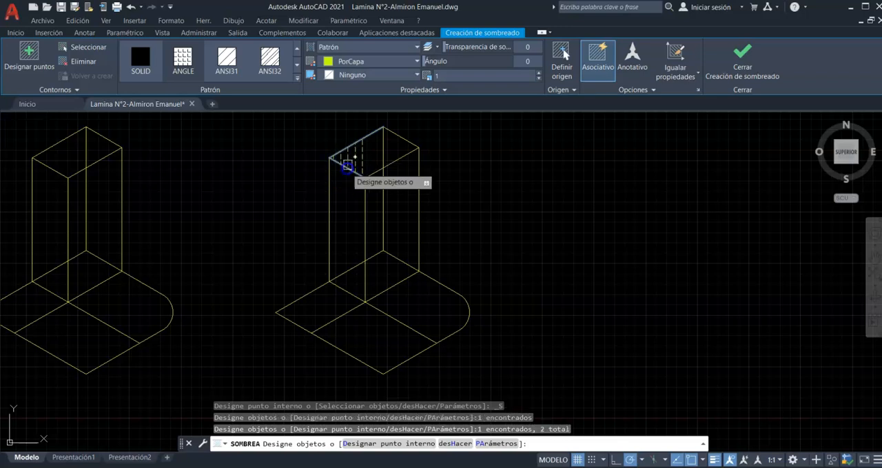
pyautogui.click(400, 146)
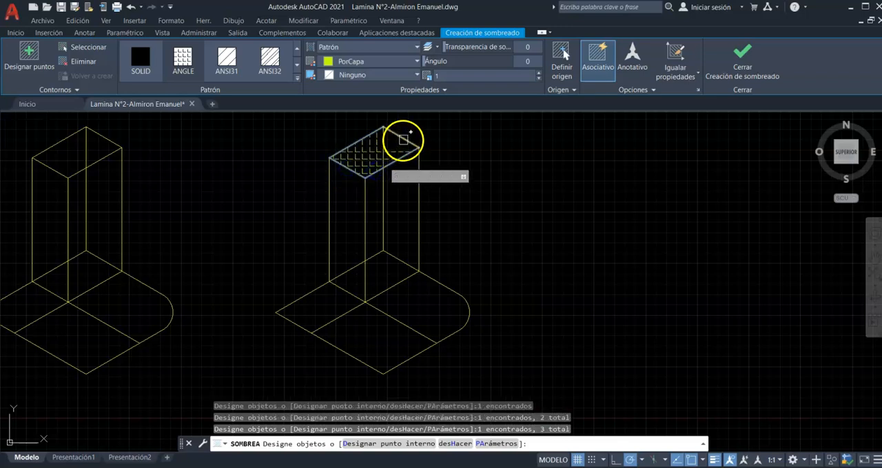
pyautogui.click(383, 130)
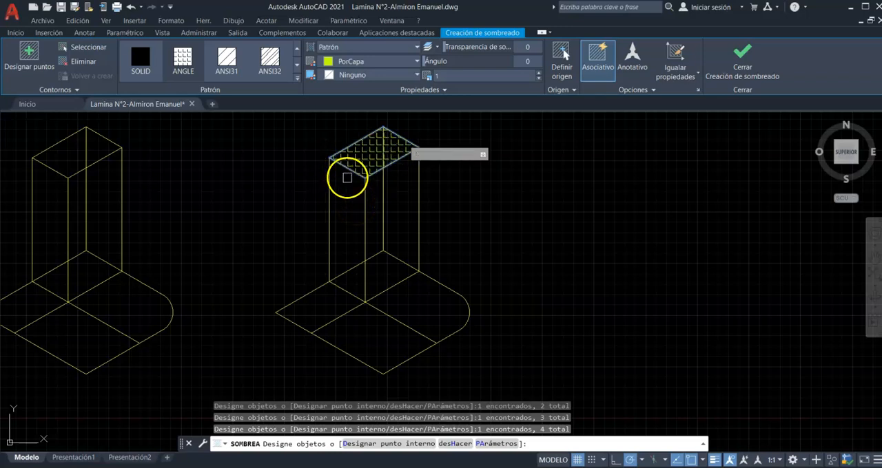
# - Add the parallelogram at the base's left corner to the hatch by internal point and finish the hatch
pyautogui.click(29, 56)
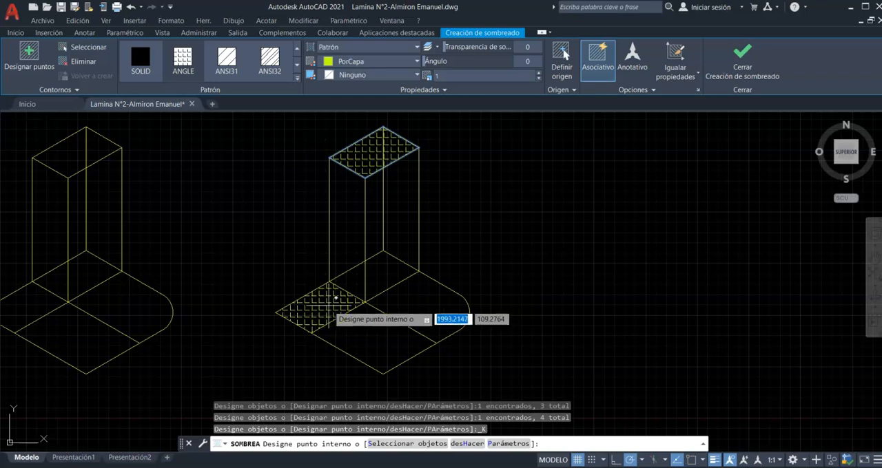
pyautogui.click(359, 312)
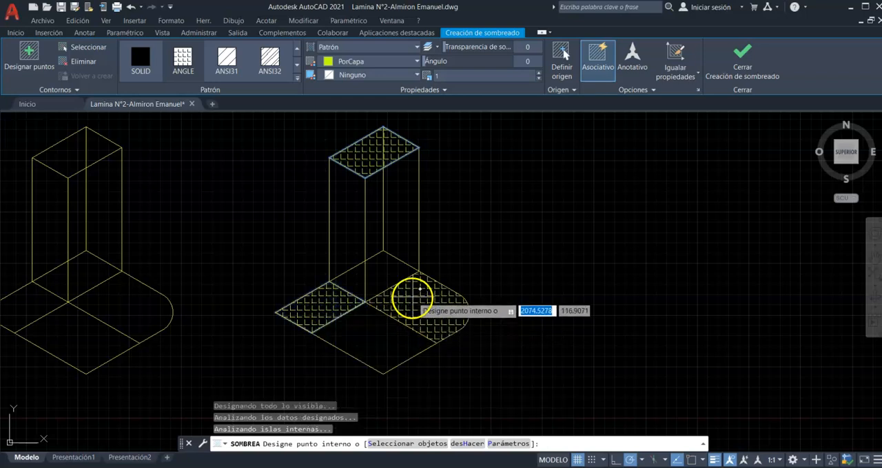
pyautogui.press('Escape')
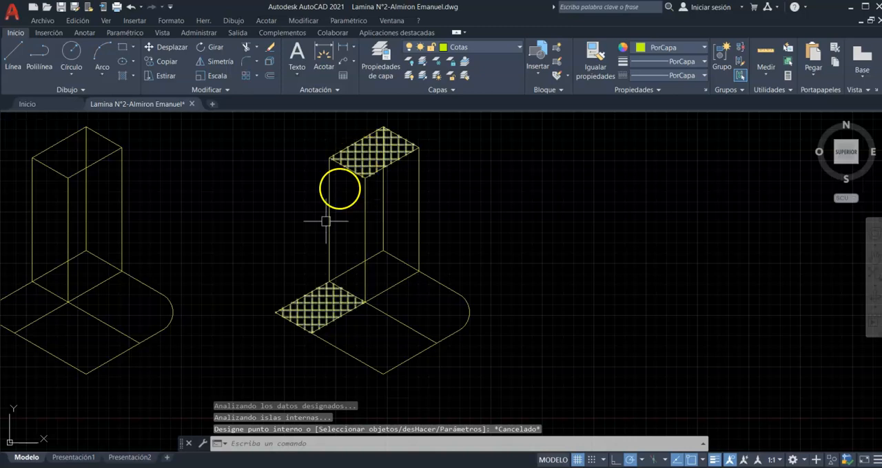
# - Delete the single hatch covering the prism's top face and the left part of the base
pyautogui.click(352, 157)
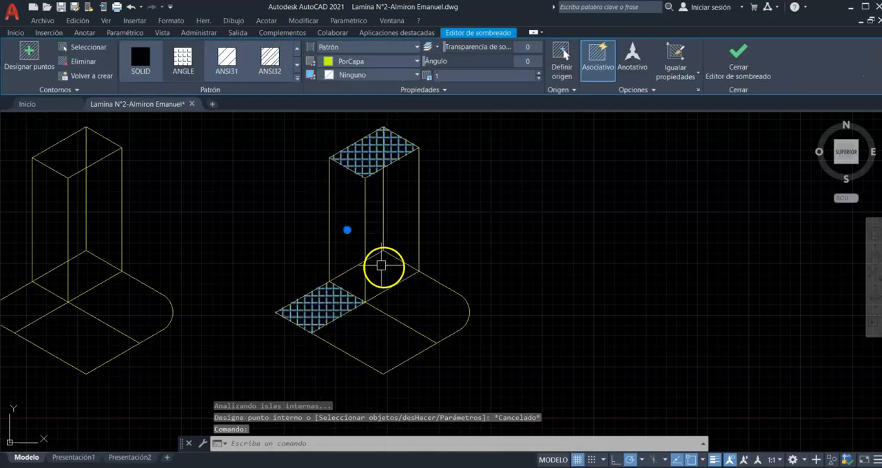
pyautogui.press('Escape')
pyautogui.press('Escape')
pyautogui.press('Escape')
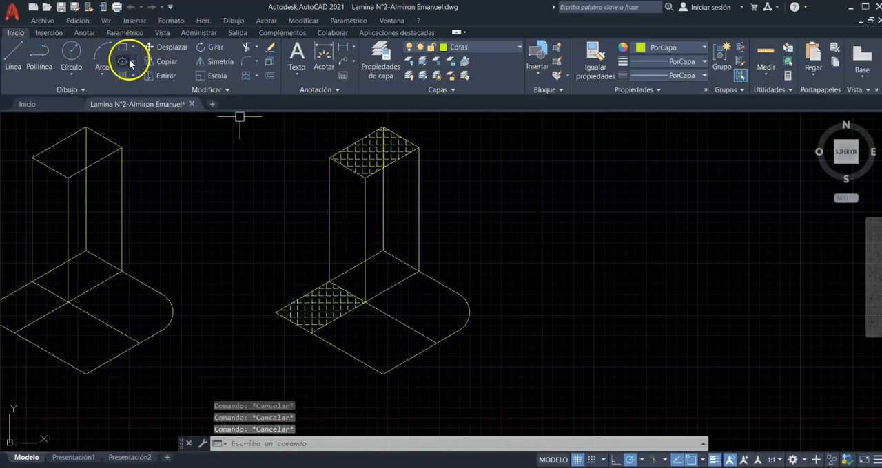
pyautogui.click(358, 147)
pyautogui.press('Escape')
pyautogui.click(363, 154)
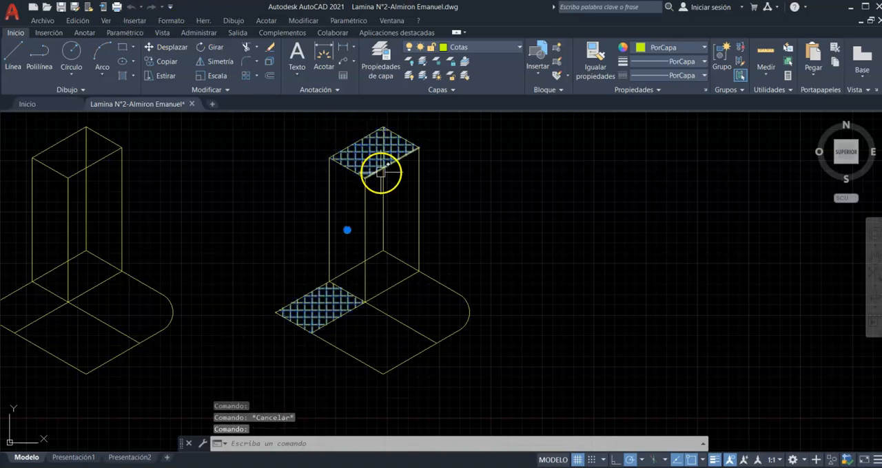
pyautogui.press('Delete')
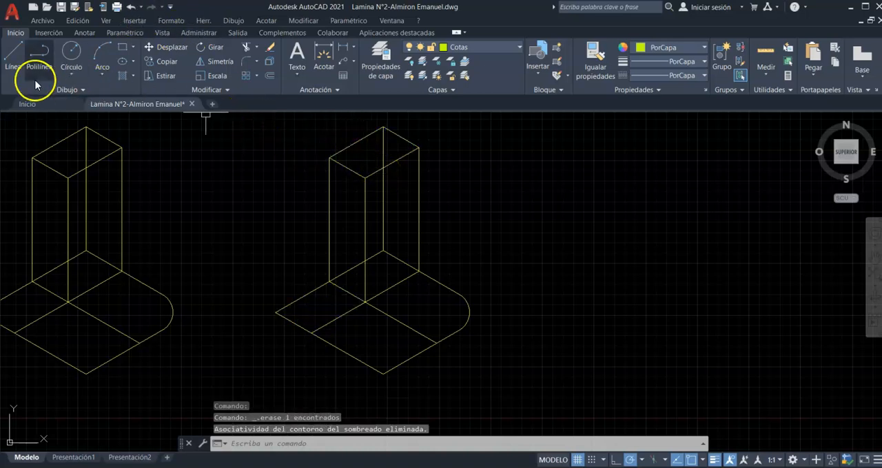
# - Hatch only the parallelogram at the copied base's left corner by picking an internal point
pyautogui.click(119, 75)
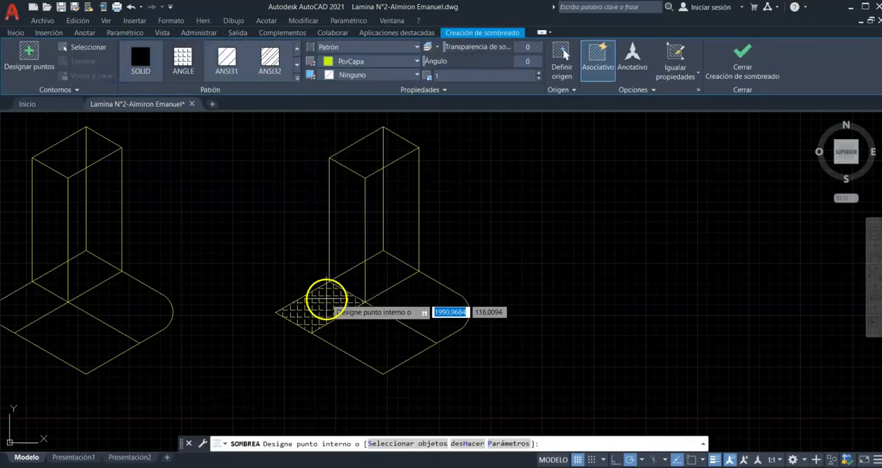
pyautogui.click(324, 294)
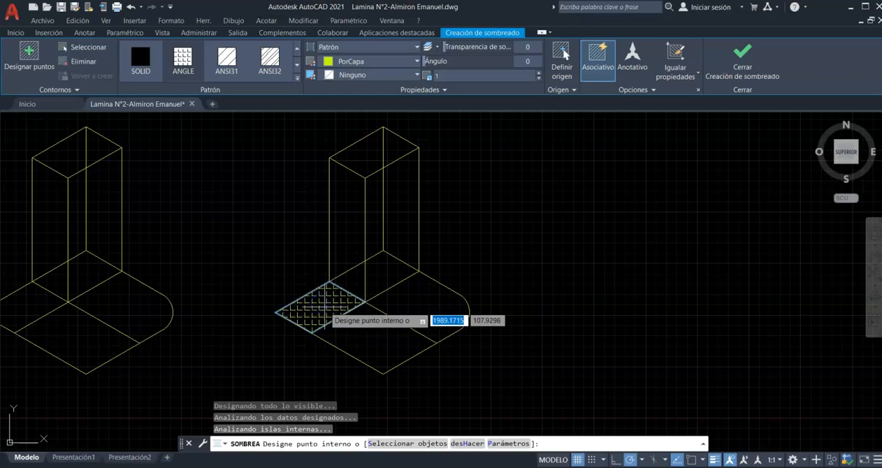
pyautogui.press('Return')
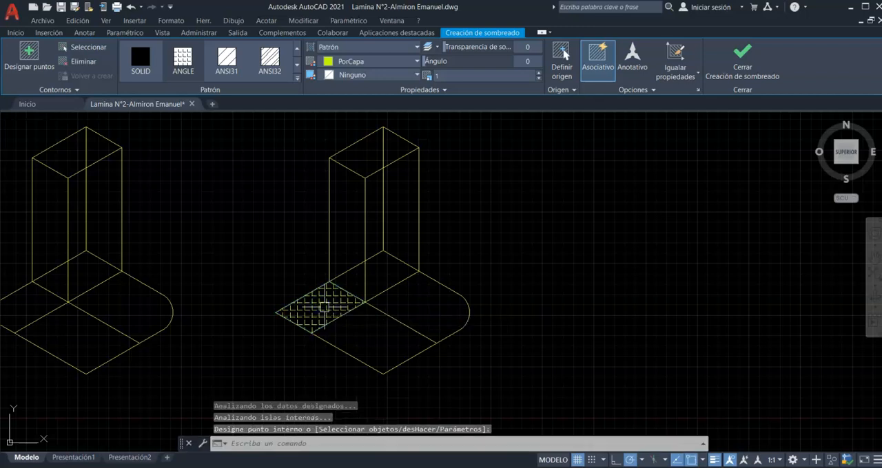
pyautogui.click(330, 310)
pyautogui.click(315, 329)
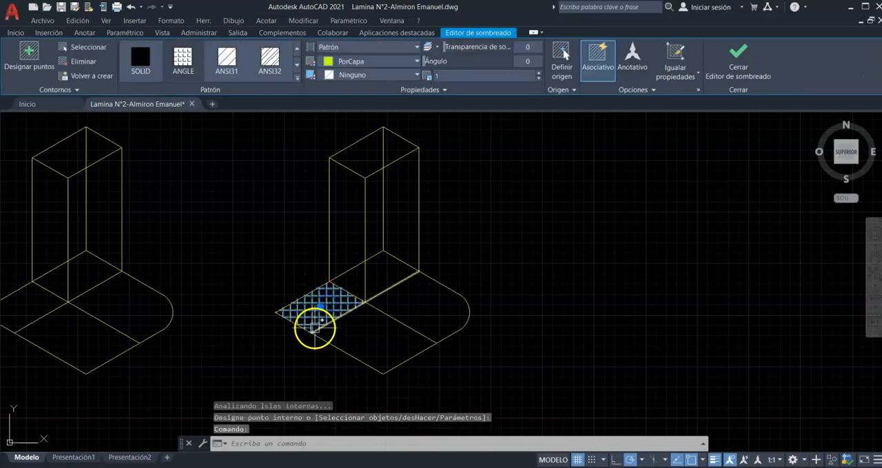
pyautogui.scroll(6, 330, 314)
pyautogui.scroll(-3, 329, 315)
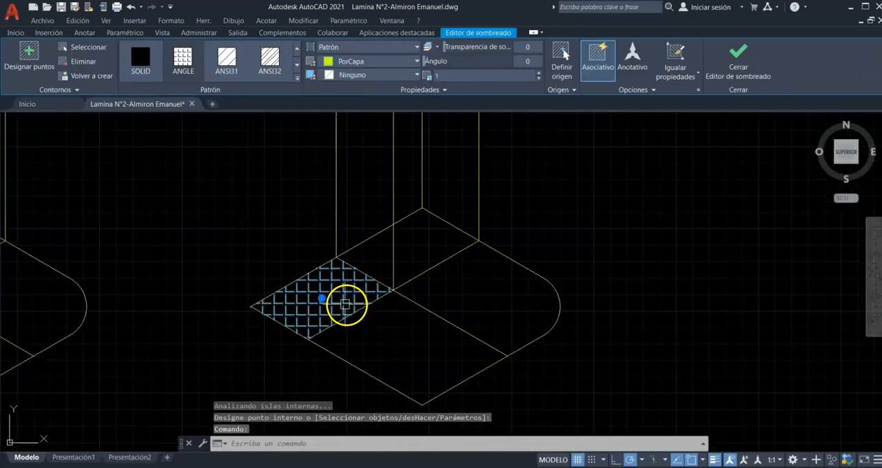
pyautogui.scroll(2, 344, 306)
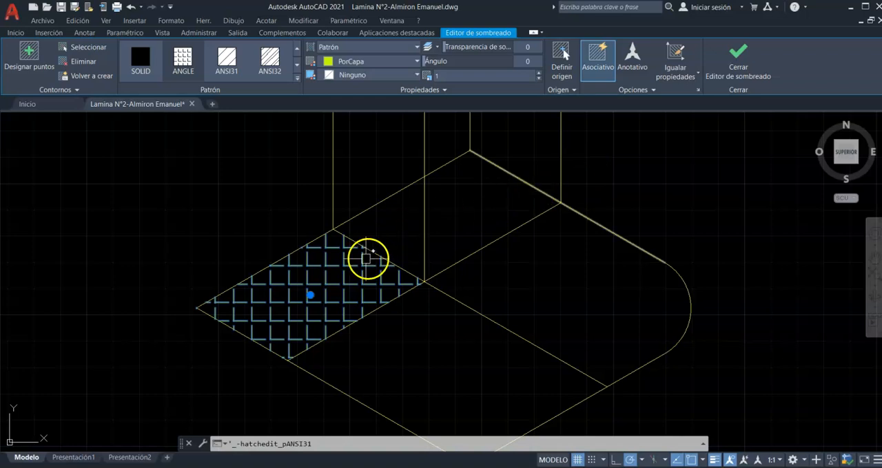
pyautogui.press('Escape')
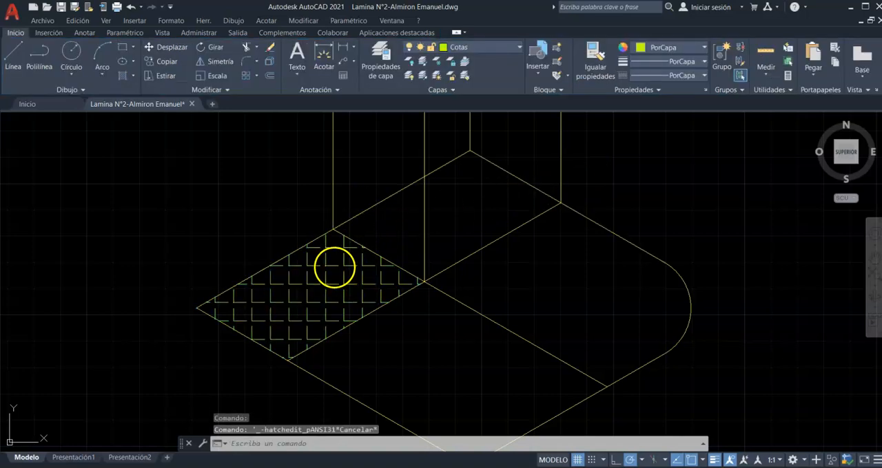
# - Assign the base hatch to the Seccion cortada layer and reselect the hatch
pyautogui.click(334, 268)
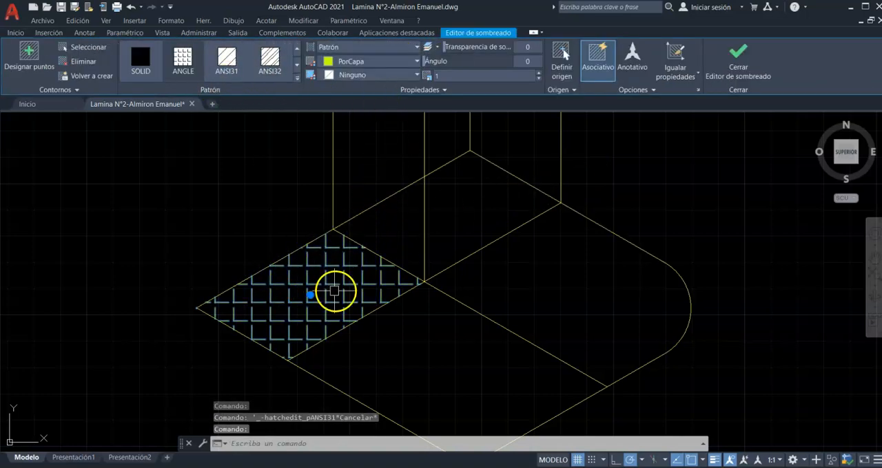
pyautogui.click(16, 33)
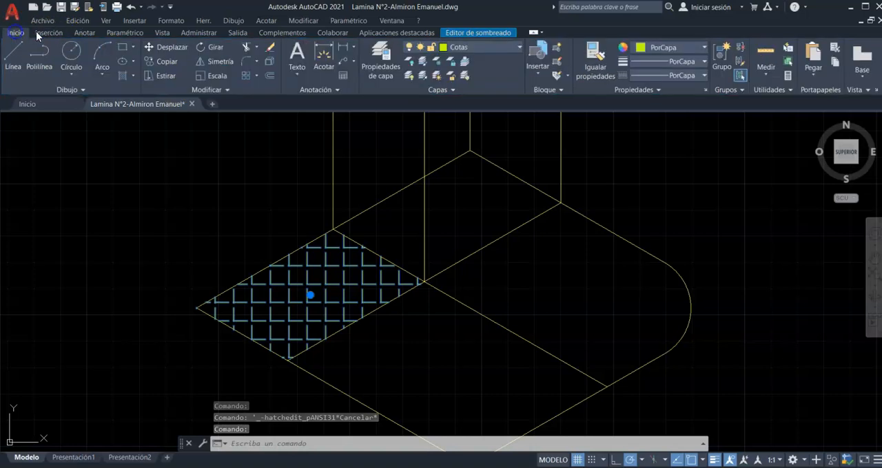
pyautogui.click(468, 48)
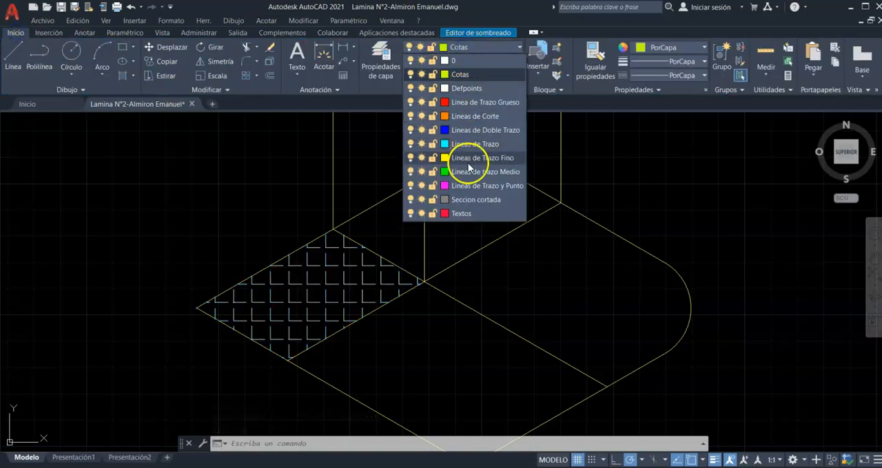
pyautogui.click(465, 201)
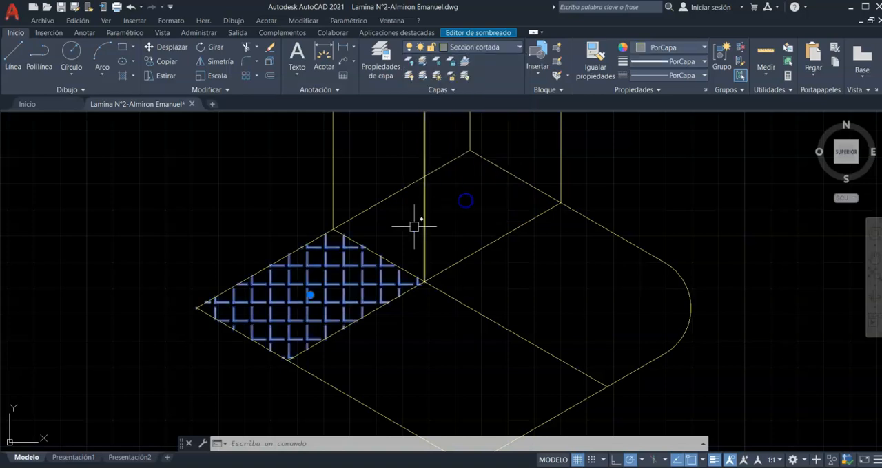
pyautogui.press('Escape')
pyautogui.click(335, 283)
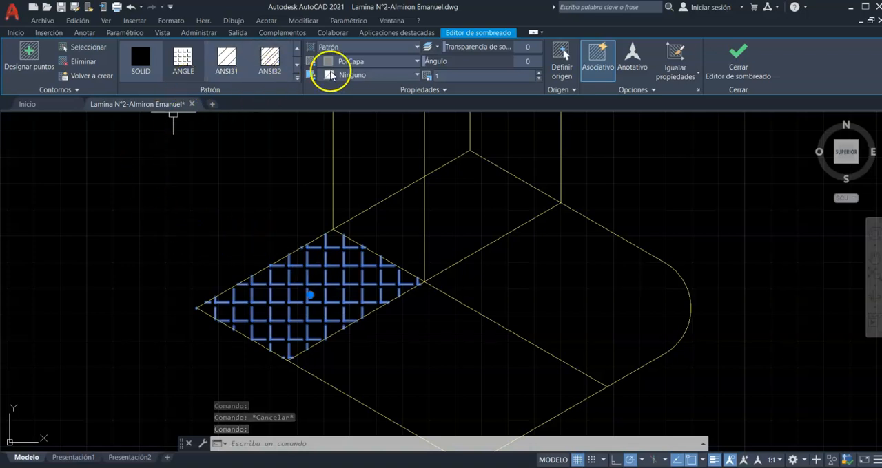
# - Try the ANGLE and SOLID patterns on the selected base hatch
pyautogui.click(183, 67)
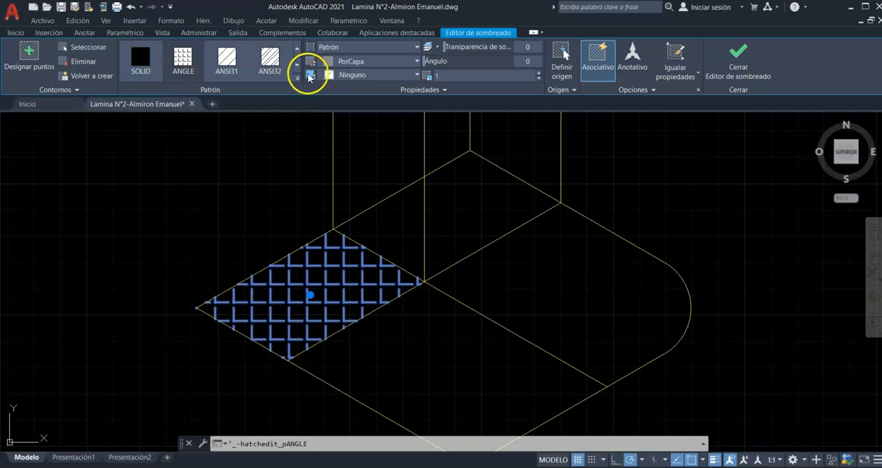
pyautogui.click(140, 62)
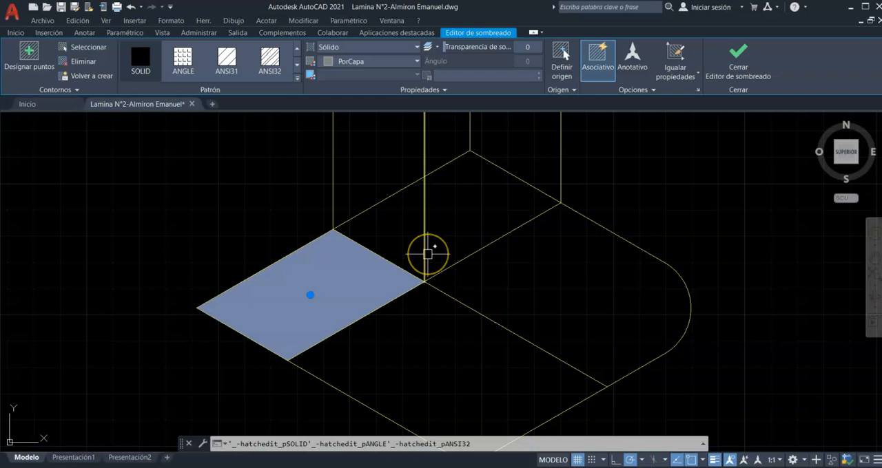
pyautogui.click(367, 295)
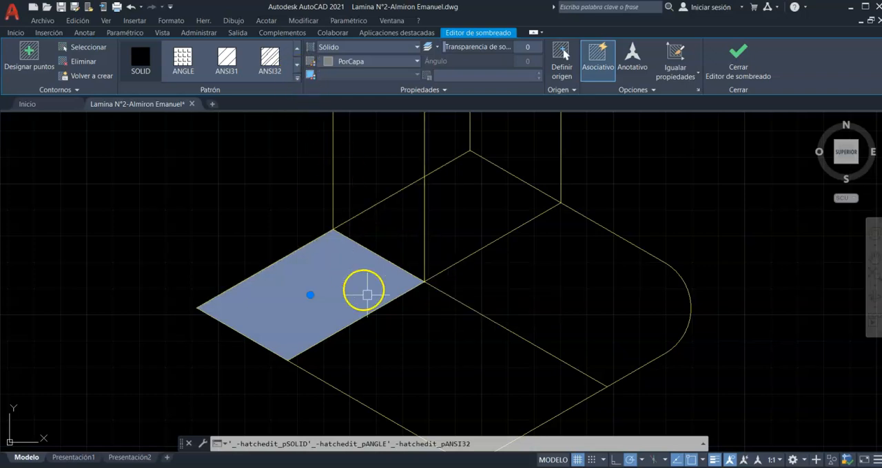
# - Browse the hatch pattern library and change the base hatch's pattern to LINE
pyautogui.click(297, 66)
pyautogui.click(298, 66)
pyautogui.click(298, 67)
pyautogui.click(298, 67)
pyautogui.click(298, 66)
pyautogui.click(297, 66)
pyautogui.click(297, 66)
pyautogui.click(298, 66)
pyautogui.click(298, 66)
pyautogui.click(297, 66)
pyautogui.click(297, 66)
pyautogui.click(297, 66)
pyautogui.click(298, 66)
pyautogui.click(297, 66)
pyautogui.click(297, 66)
pyautogui.click(162, 69)
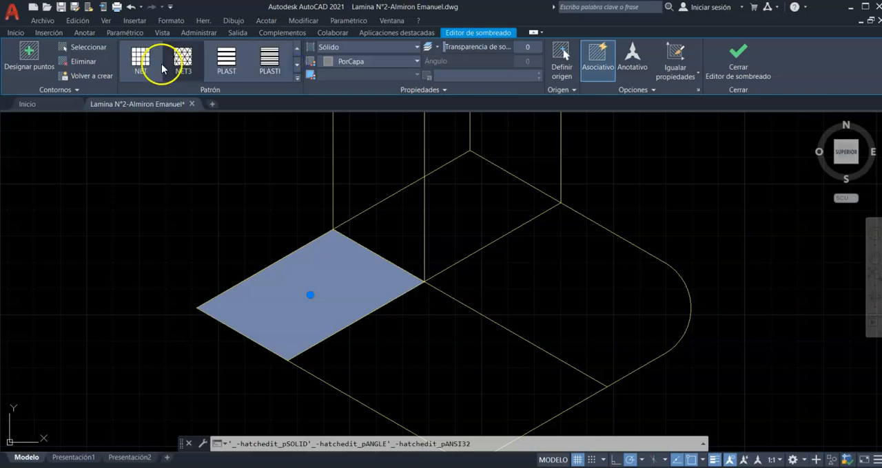
pyautogui.click(297, 47)
pyautogui.click(230, 67)
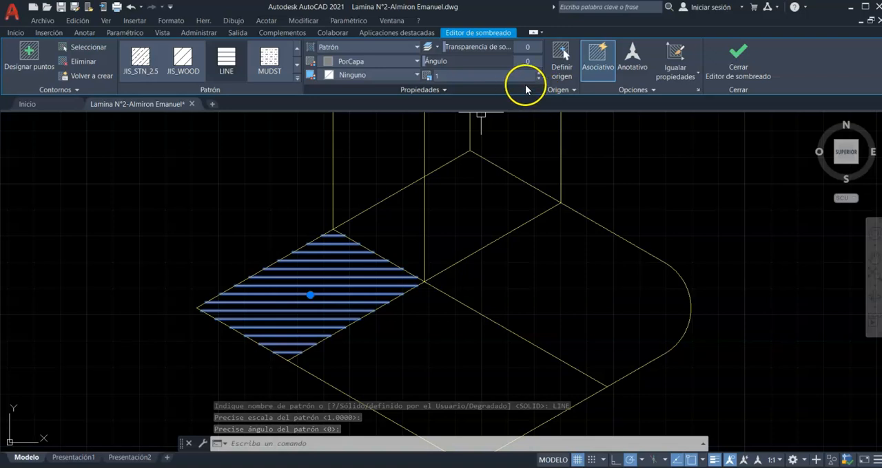
# - Try a 30° angle and a pattern scale of 0.51 on the selected base hatch
pyautogui.moveTo(522, 63); pyautogui.dragTo(531, 62)
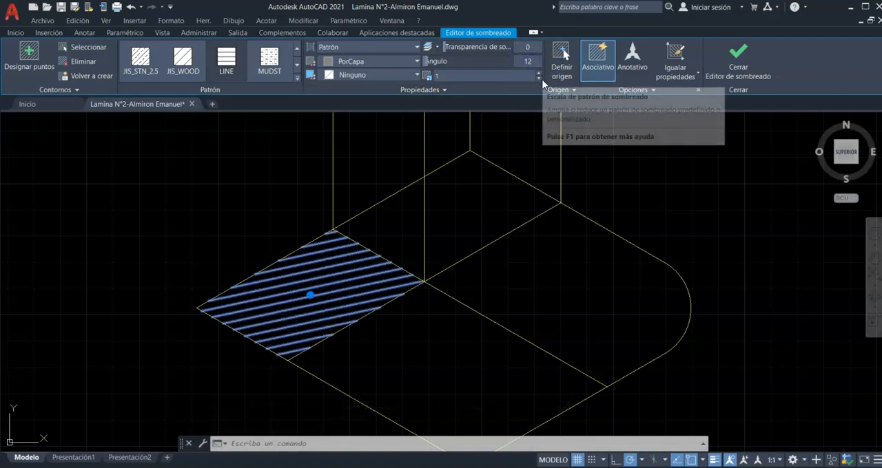
pyautogui.click(535, 63)
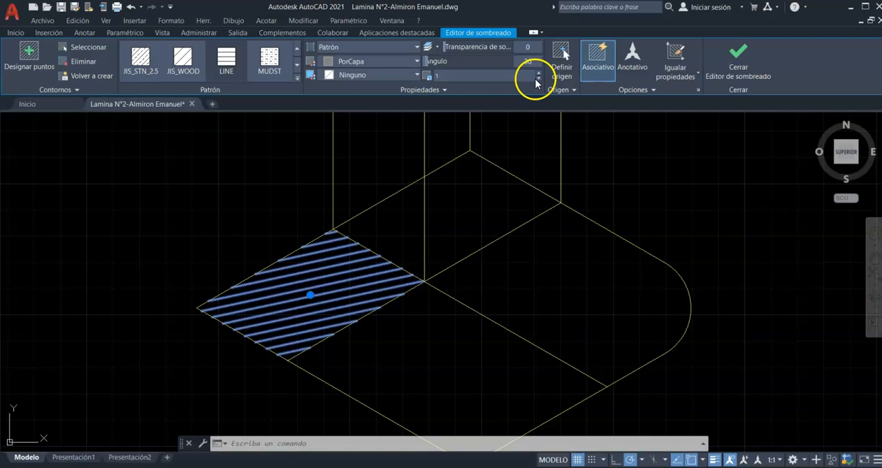
pyautogui.click(538, 81)
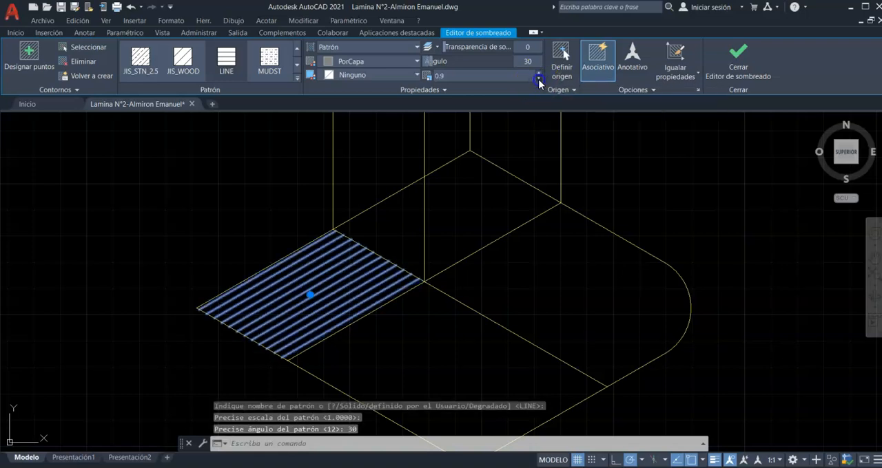
pyautogui.click(538, 81)
pyautogui.click(539, 80)
pyautogui.click(539, 80)
pyautogui.click(539, 80)
pyautogui.click(538, 80)
pyautogui.click(539, 81)
pyautogui.click(539, 80)
pyautogui.click(538, 81)
pyautogui.click(539, 80)
pyautogui.click(538, 80)
pyautogui.click(539, 81)
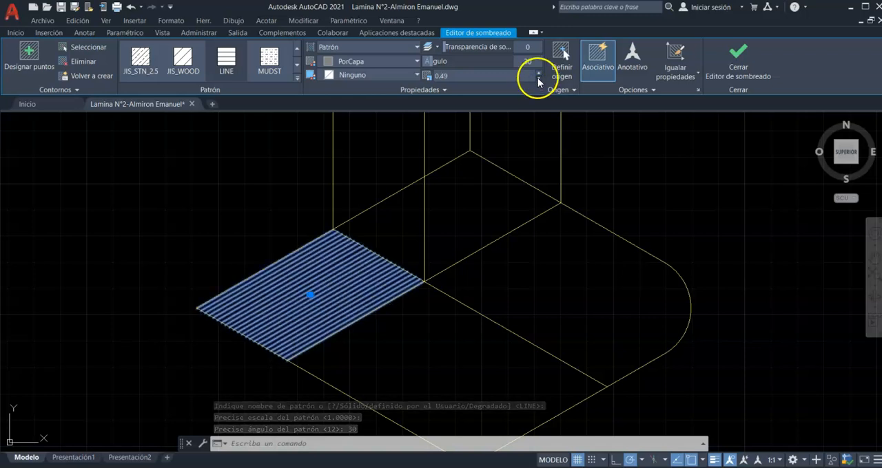
pyautogui.click(539, 73)
pyautogui.click(538, 73)
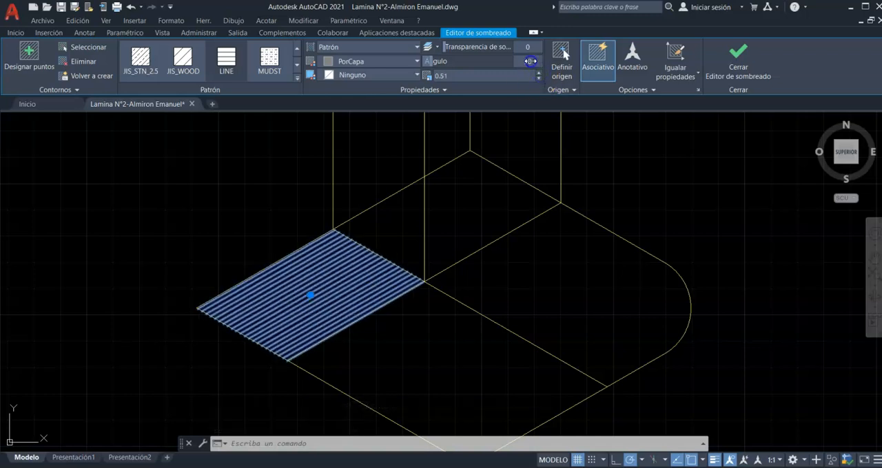
# - Return the base hatch's angle to 0, set its pattern scale to 0.96 and deselect it
pyautogui.moveTo(530, 61); pyautogui.dragTo(514, 57)
pyautogui.click(538, 80)
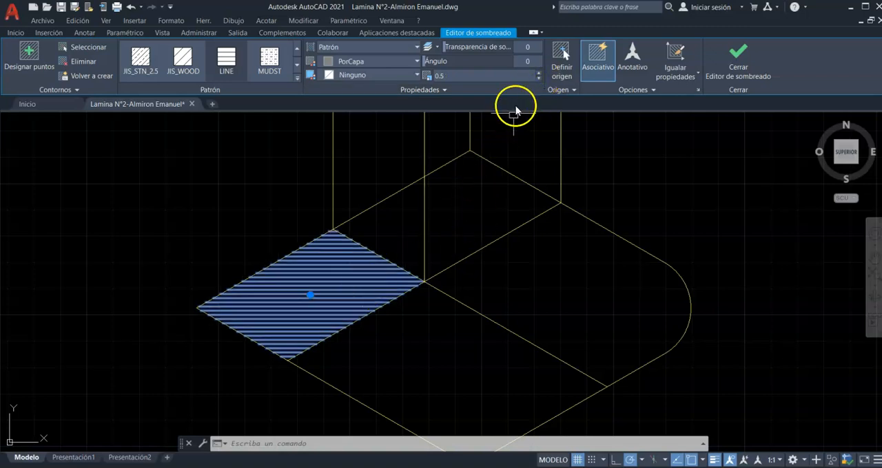
pyautogui.click(539, 79)
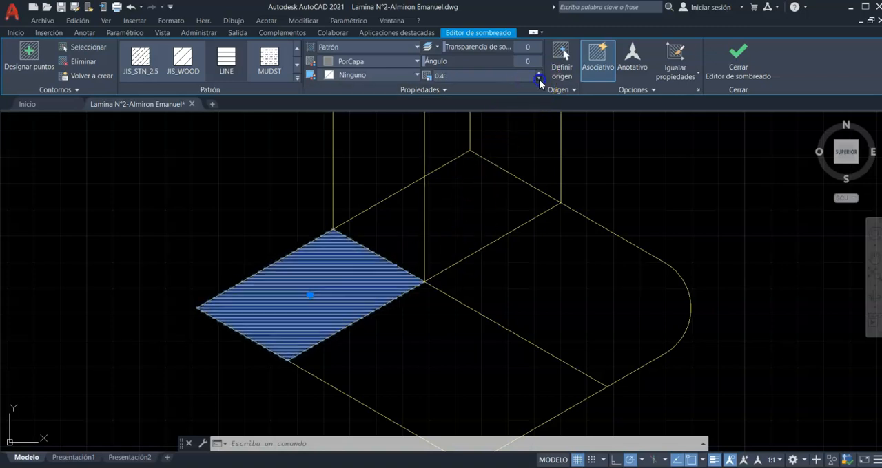
pyautogui.click(539, 74)
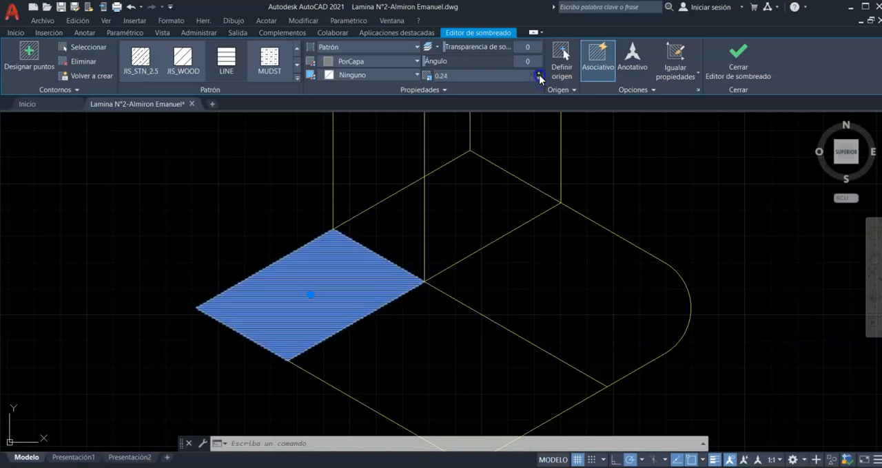
pyautogui.click(539, 75)
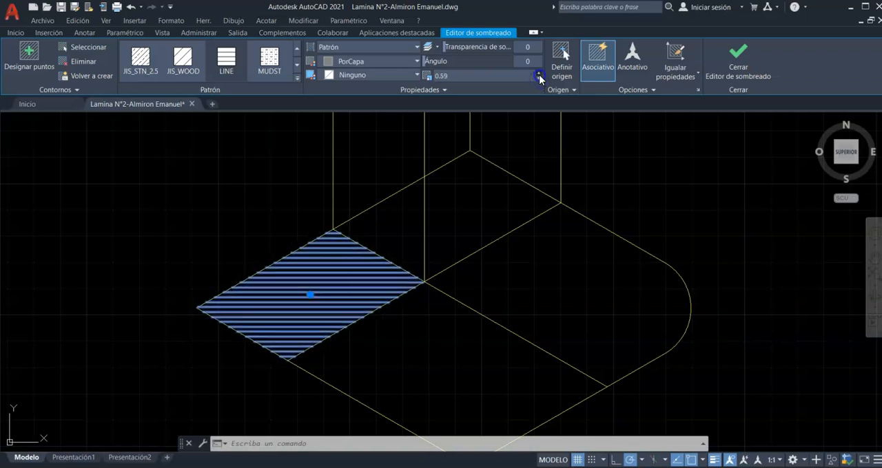
pyautogui.click(539, 74)
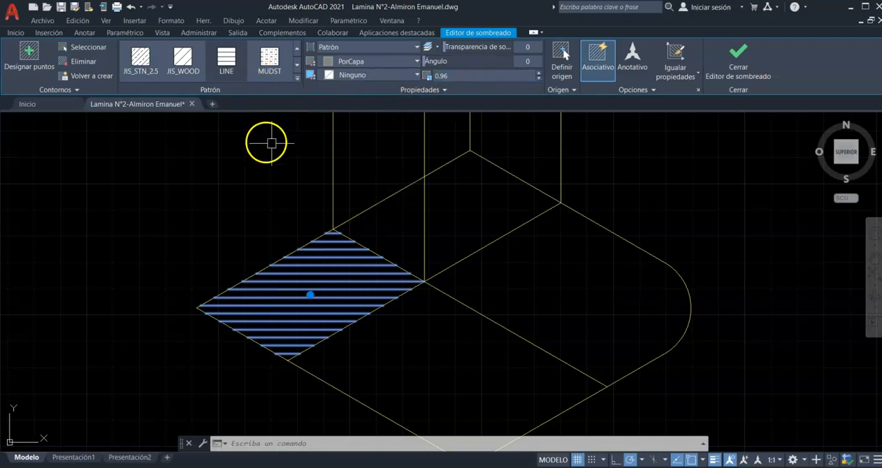
pyautogui.scroll(-2, 370, 275)
pyautogui.press('Escape')
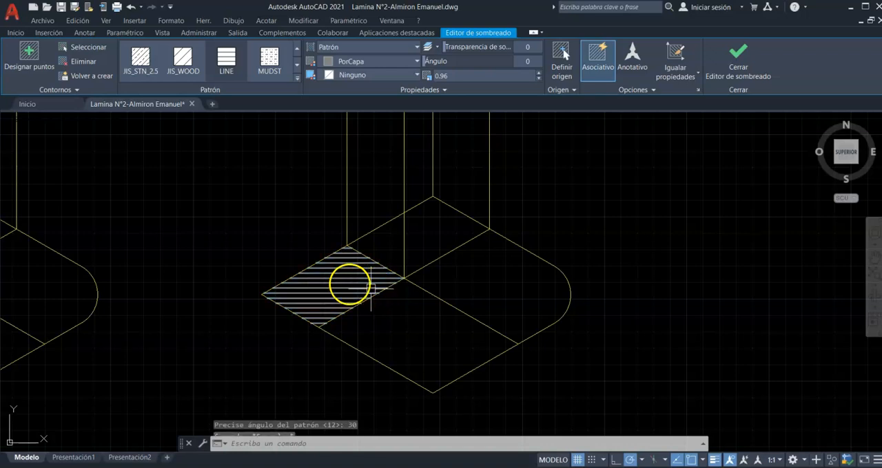
# - Copy the whole hatched figure horizontally about 280 units to the right, using its left corner as base point
pyautogui.scroll(2, 350, 283)
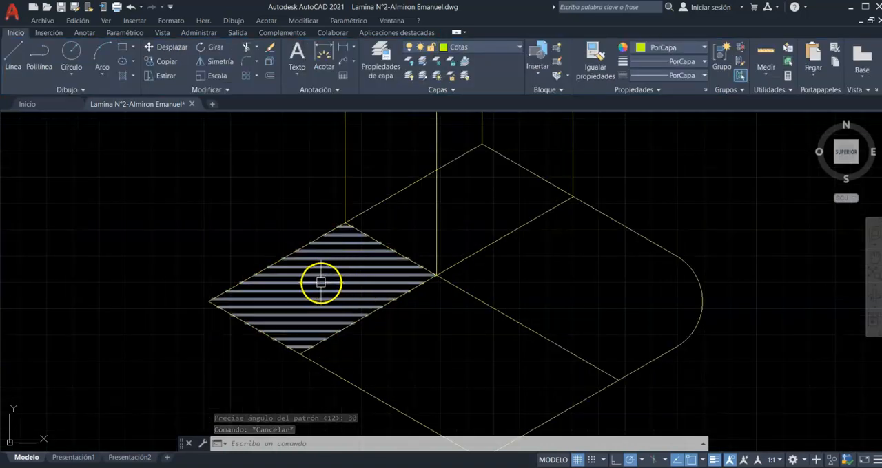
pyautogui.scroll(-5, 335, 282)
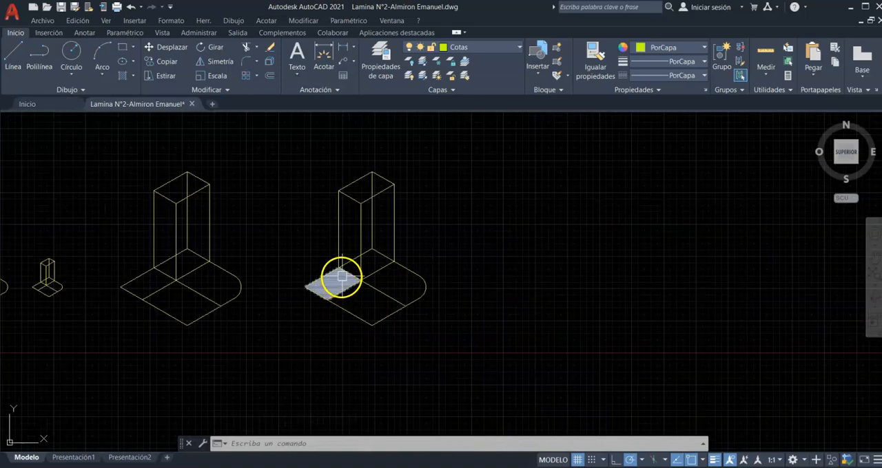
pyautogui.click(294, 146)
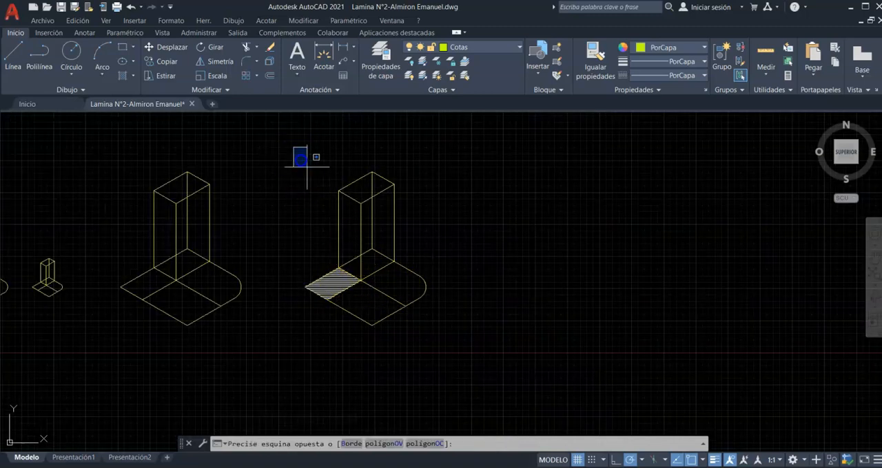
pyautogui.click(465, 358)
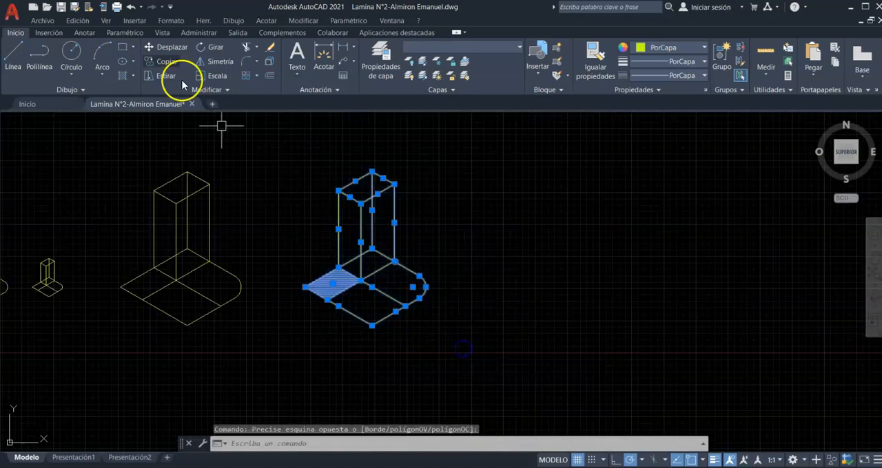
pyautogui.click(302, 288)
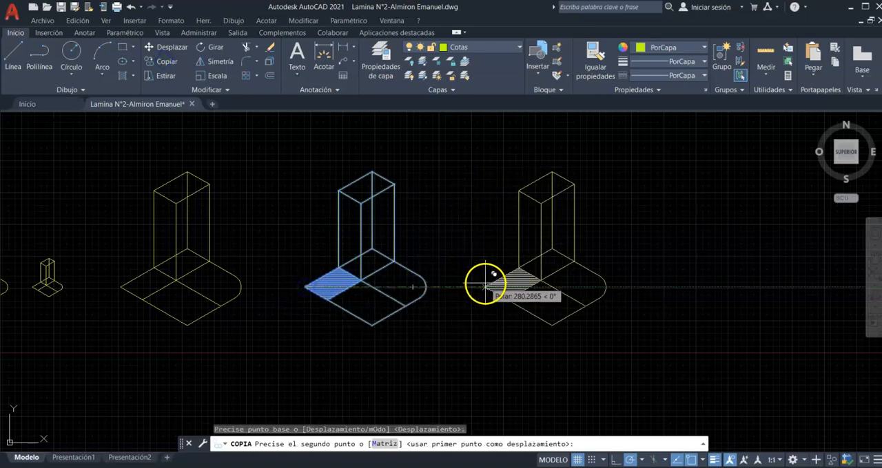
pyautogui.click(486, 287)
pyautogui.press('Escape')
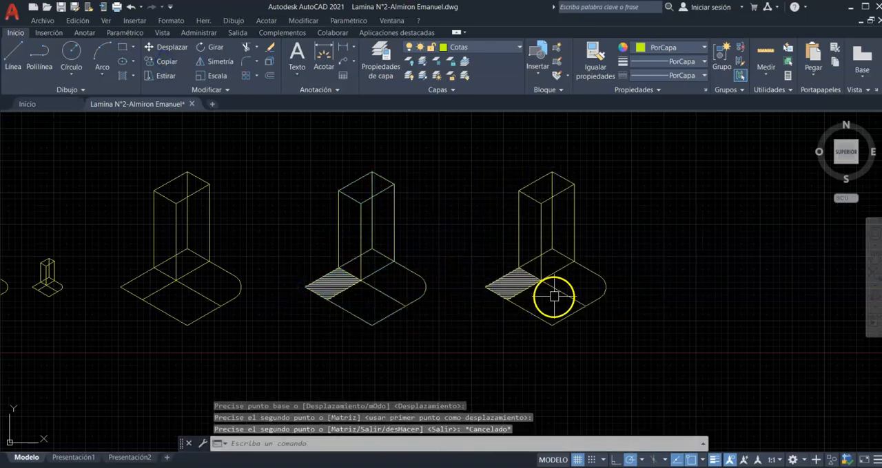
pyautogui.scroll(2, 567, 227)
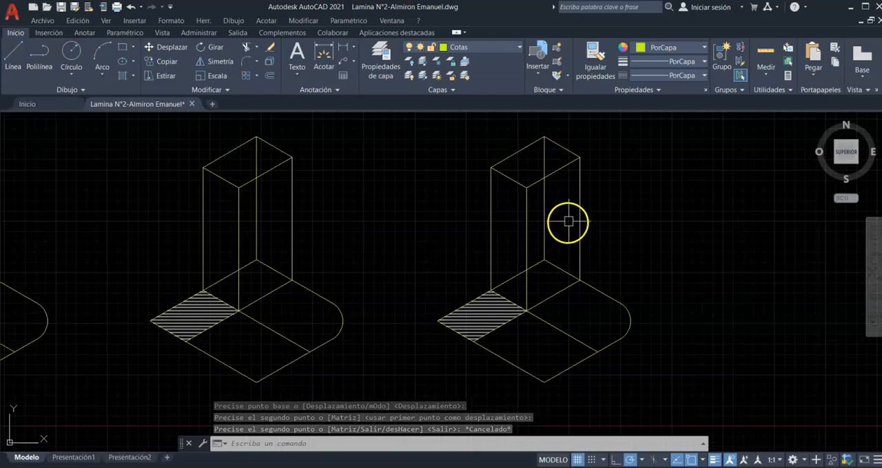
pyautogui.click(517, 136)
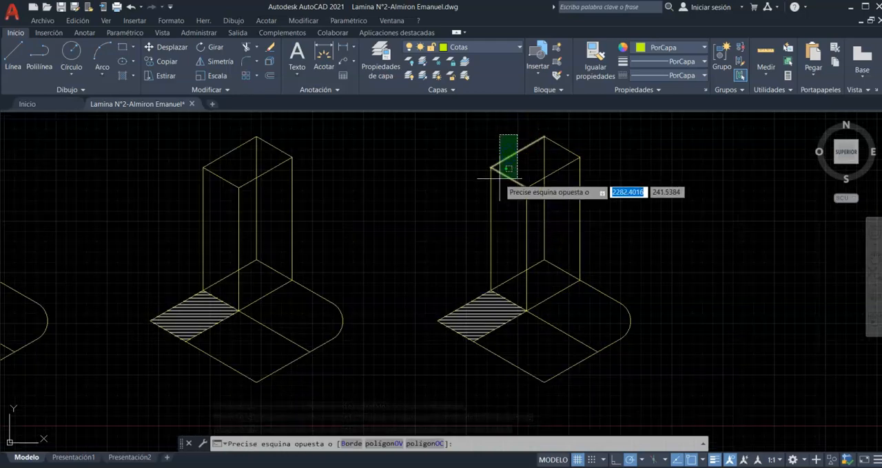
pyautogui.press('Escape')
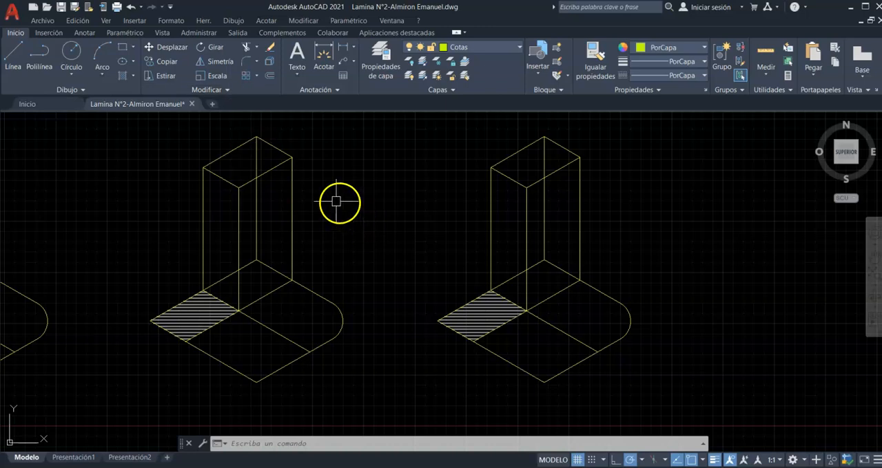
# - Break the left vertical edge of the new copy's tower, removing its upper portion up to the top corner
pyautogui.click(227, 92)
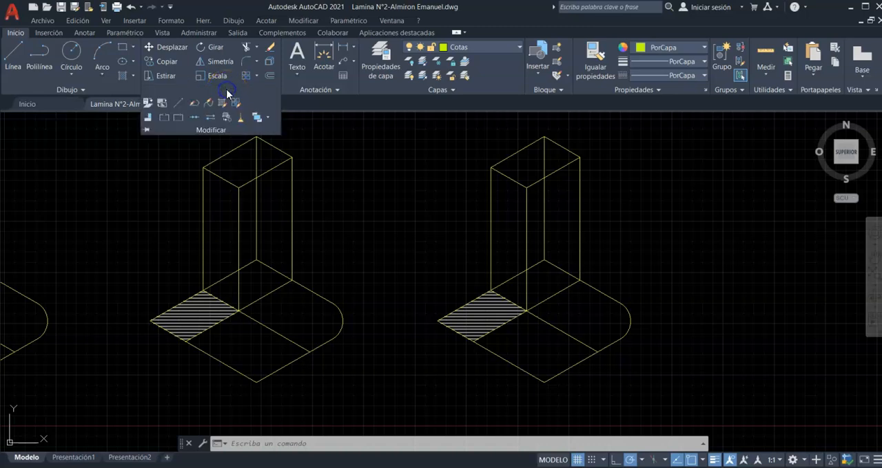
pyautogui.click(164, 122)
pyautogui.scroll(2, 475, 176)
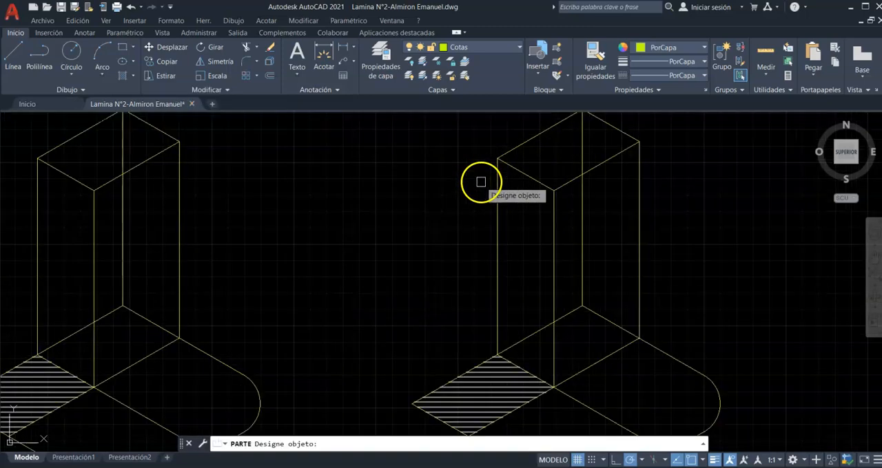
pyautogui.click(495, 214)
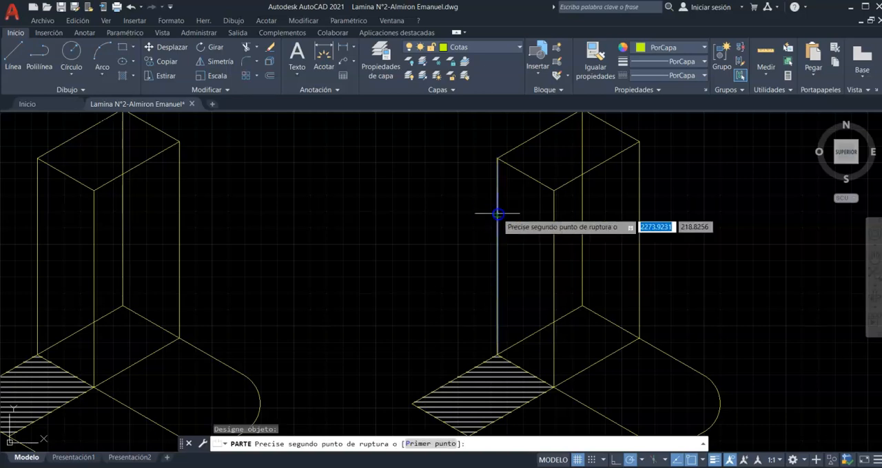
pyautogui.click(498, 161)
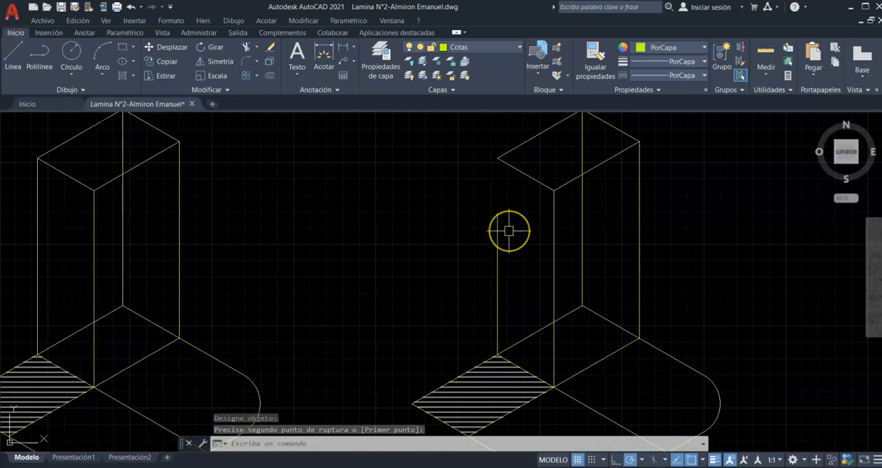
# - Stretch the broken edge's upper endpoint back to the tower's top-left corner and deselect the edge
pyautogui.scroll(-2, 458, 227)
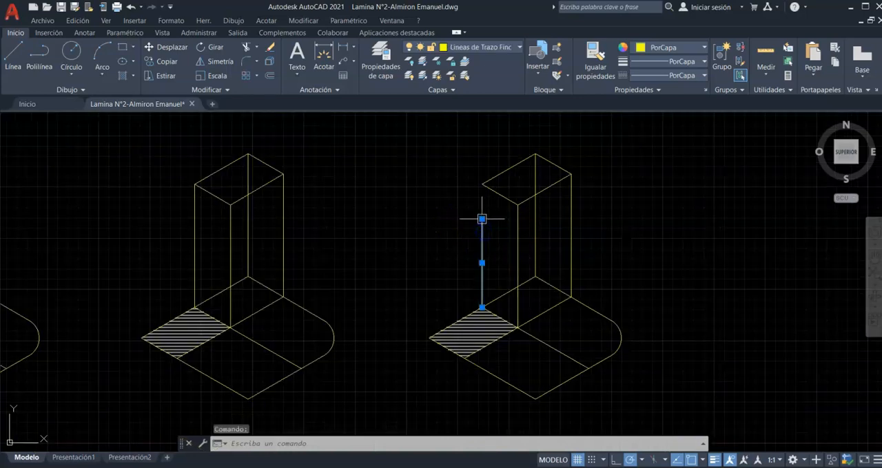
pyautogui.click(481, 219)
pyautogui.press('Escape')
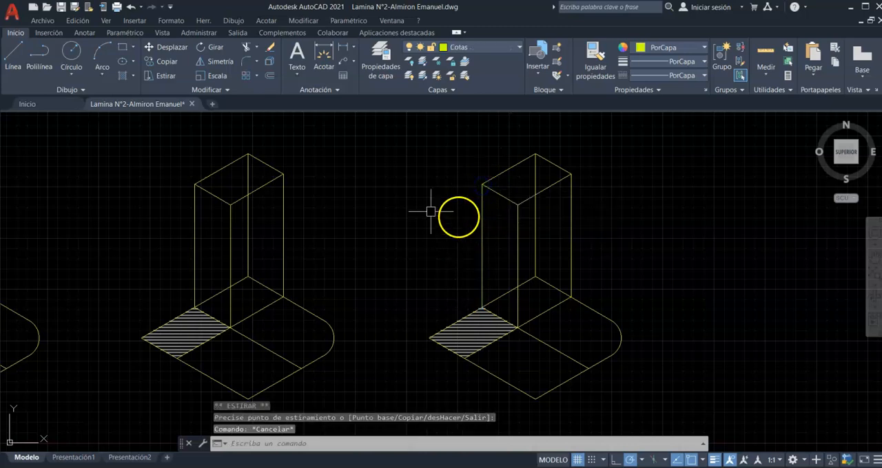
# - Try to stretch the four top-face edges of the new copy's tower straight down
pyautogui.click(166, 77)
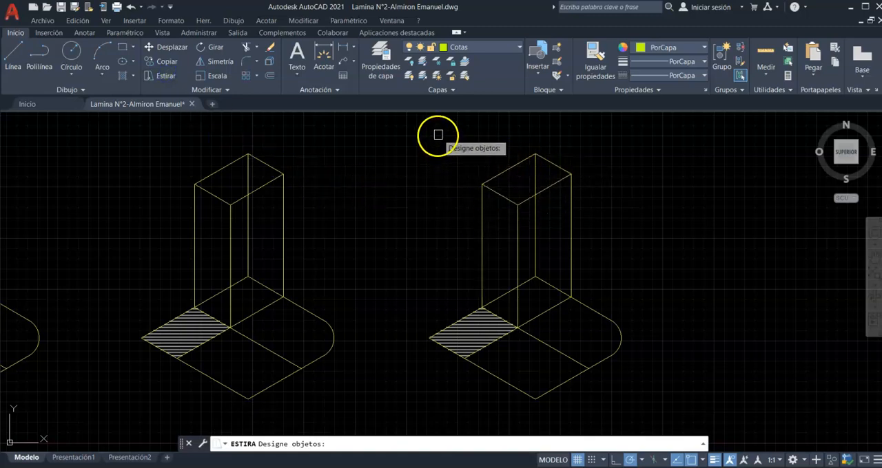
pyautogui.moveTo(438, 134); pyautogui.dragTo(592, 216)
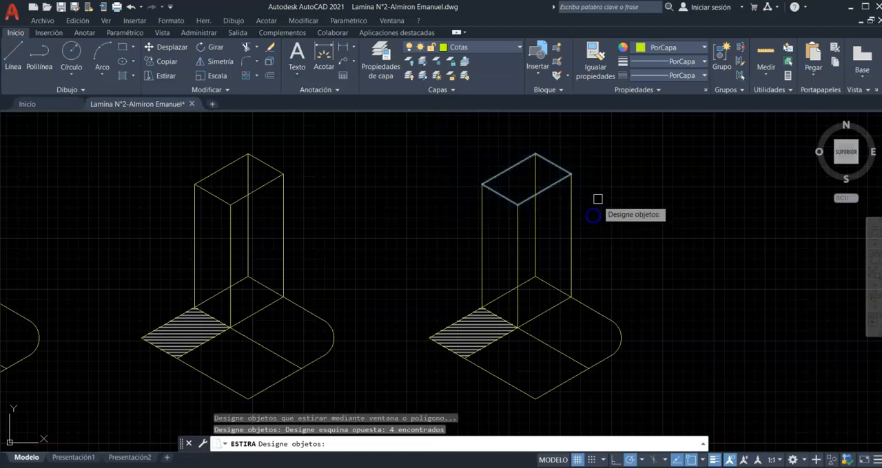
pyautogui.press('Return')
pyautogui.click(597, 150)
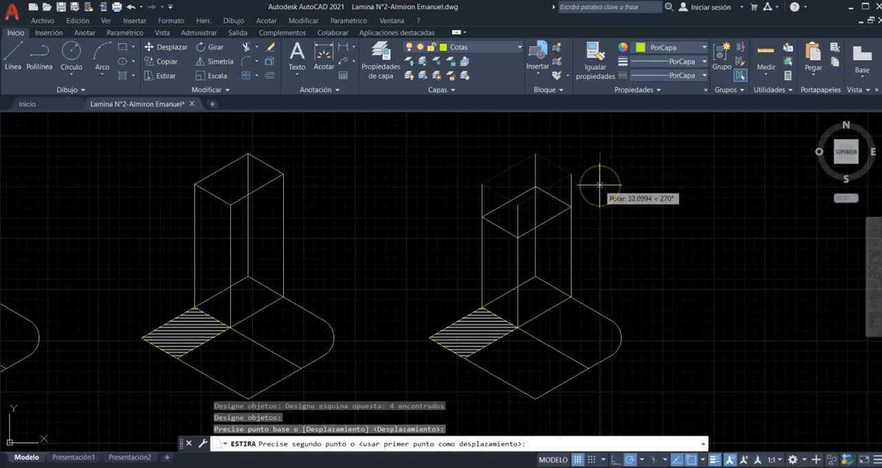
pyautogui.press('Escape')
pyautogui.scroll(-5, 571, 199)
pyautogui.scroll(4, 562, 213)
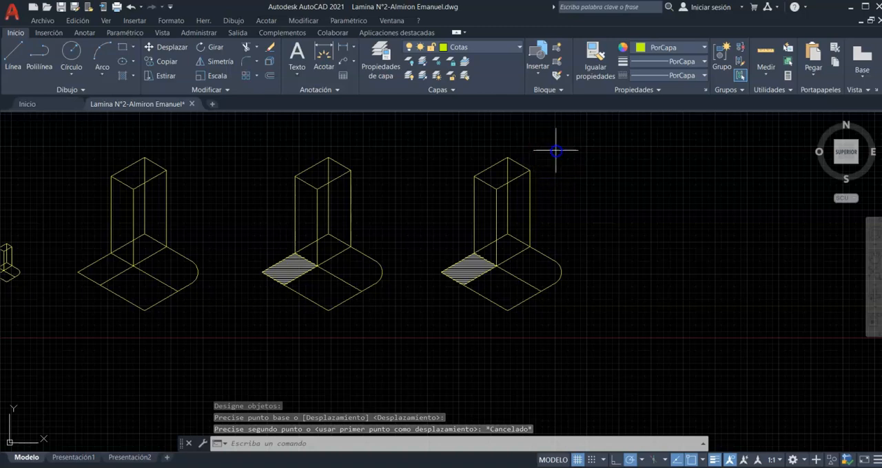
pyautogui.click(472, 193)
pyautogui.click(453, 223)
pyautogui.click(542, 271)
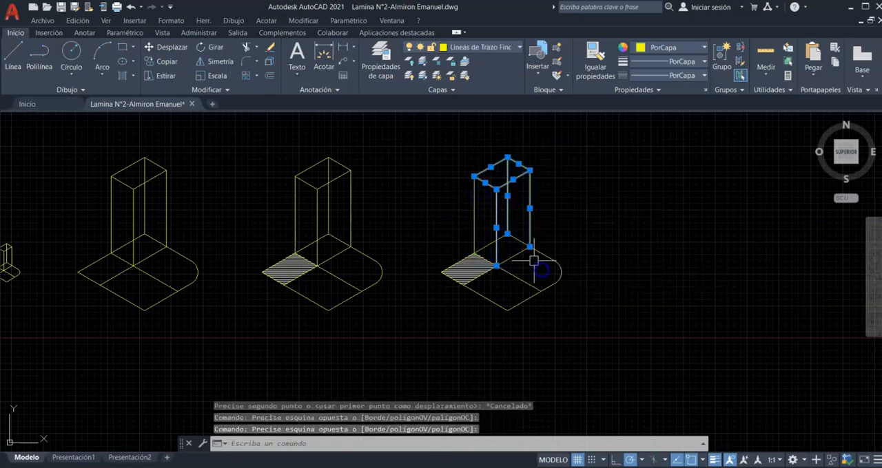
pyautogui.click(487, 202)
pyautogui.click(477, 204)
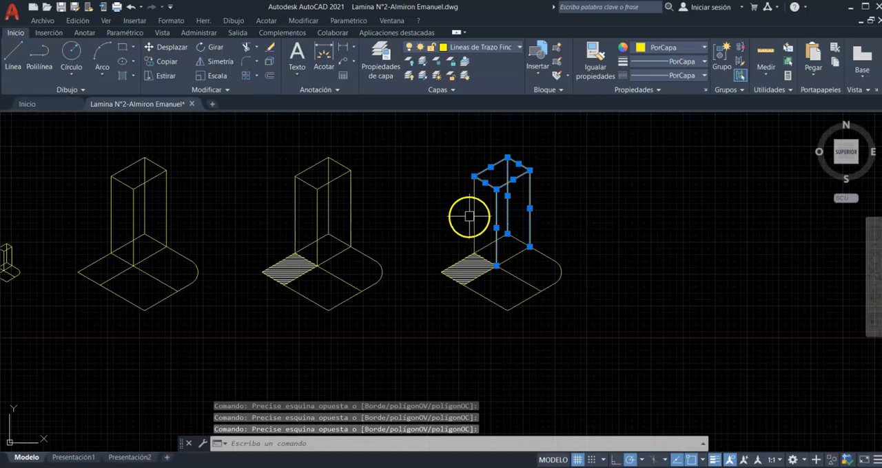
pyautogui.click(474, 225)
pyautogui.click(508, 256)
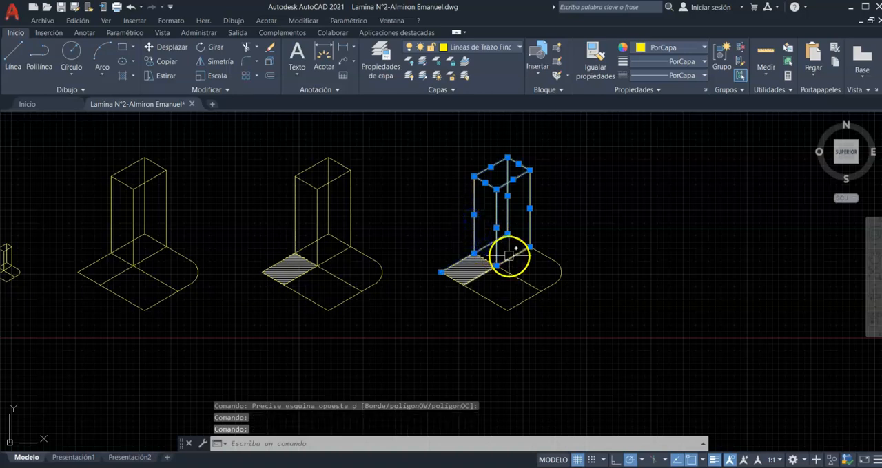
pyautogui.press('Escape')
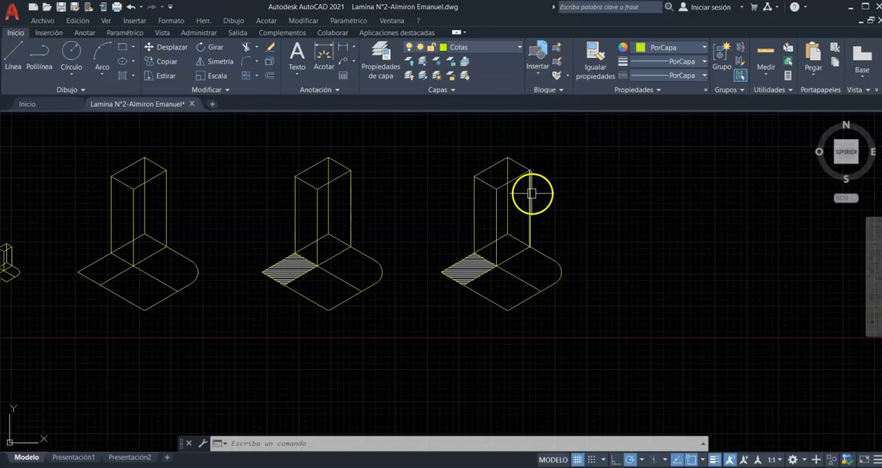
pyautogui.moveTo(531, 194)
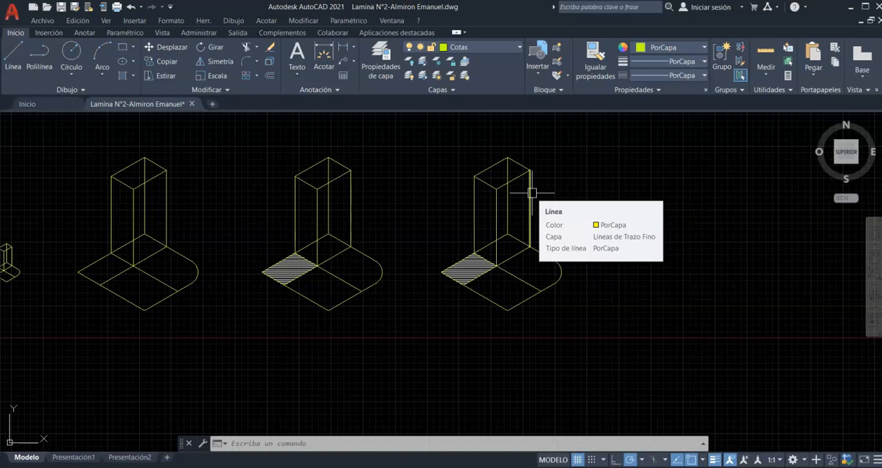
# - Try moving the rightmost copy's tower edges and adjoining base edges to the right, and undo that move
pyautogui.click(541, 147)
pyautogui.click(437, 197)
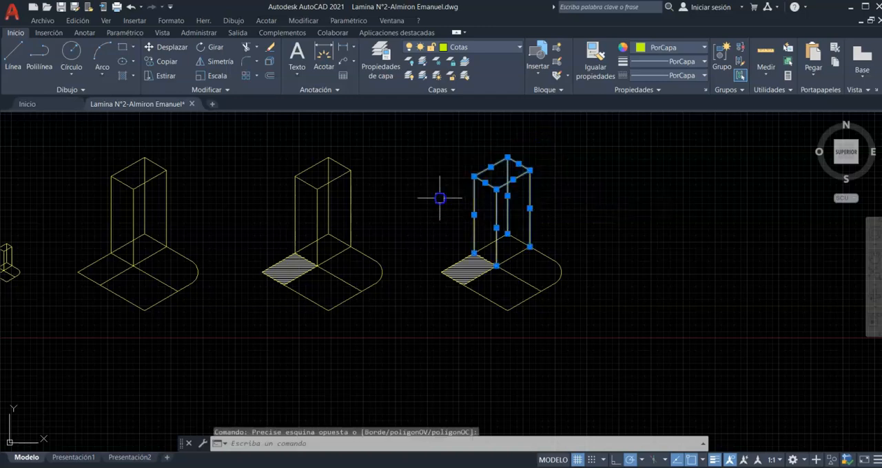
pyautogui.press('Escape')
pyautogui.click(547, 152)
pyautogui.click(456, 193)
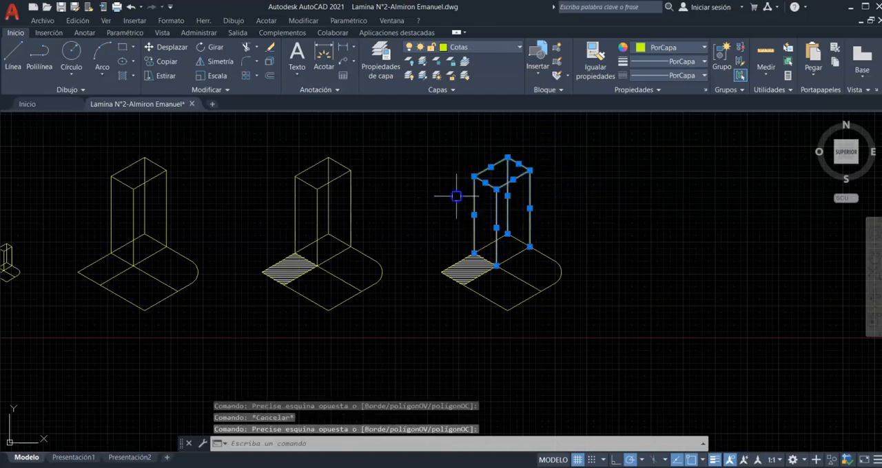
pyautogui.scroll(6, 500, 237)
pyautogui.click(557, 237)
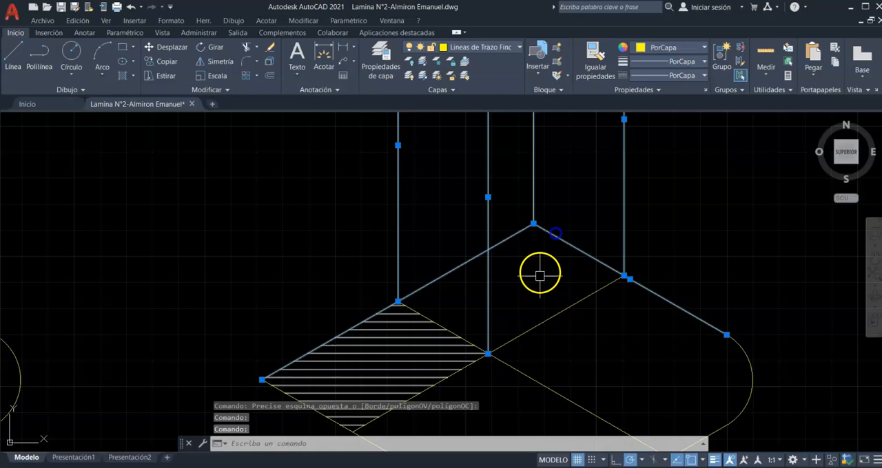
pyautogui.click(542, 322)
pyautogui.scroll(-5, 447, 234)
pyautogui.scroll(-4, 477, 250)
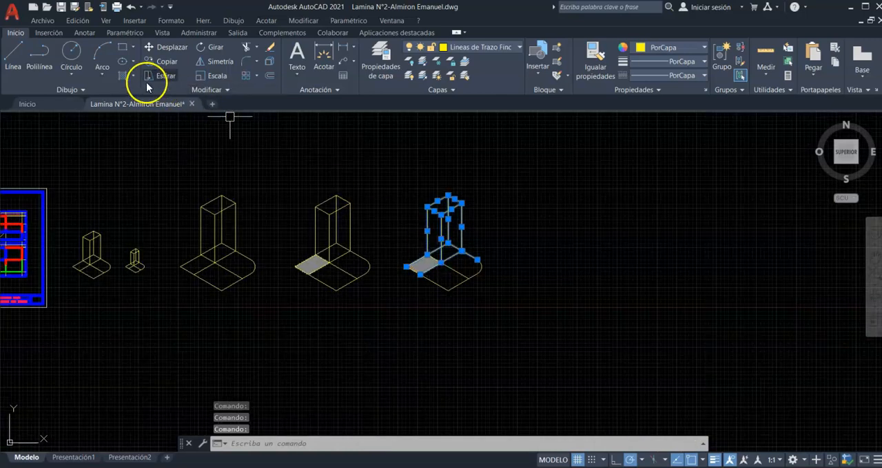
pyautogui.click(169, 47)
pyautogui.scroll(3, 446, 218)
pyautogui.click(437, 259)
pyautogui.click(616, 253)
pyautogui.press('Escape')
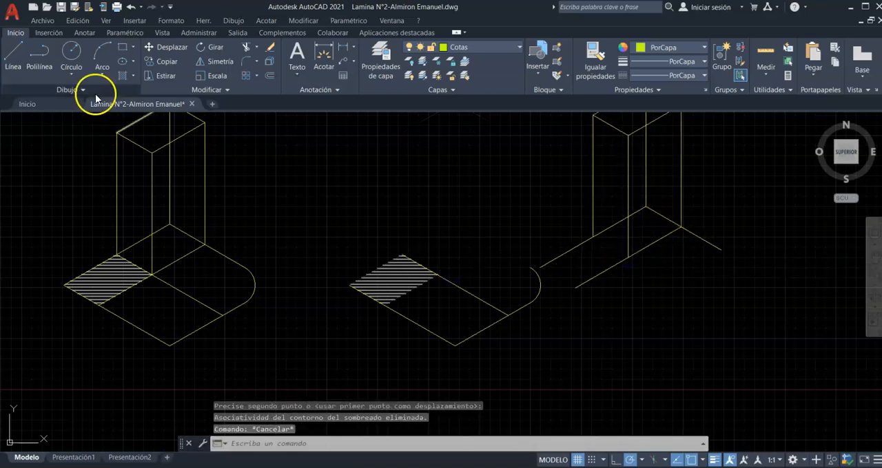
pyautogui.click(132, 8)
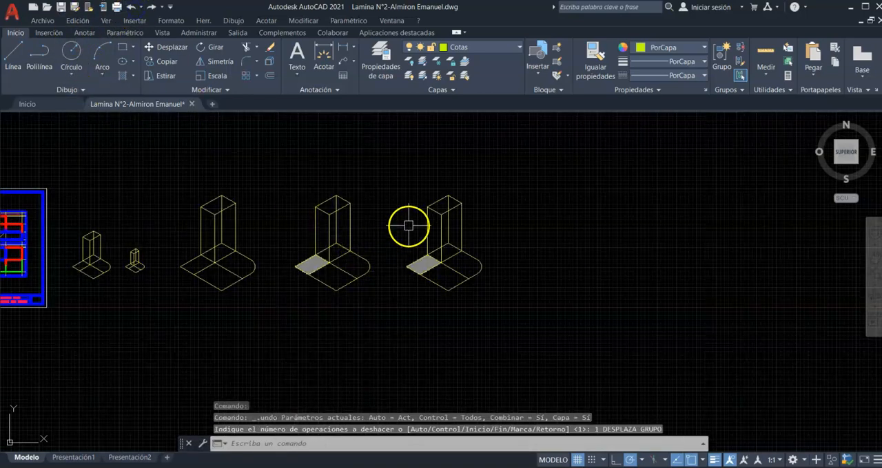
# - Create a block named cuerpo from the whole rightmost hatched figure, with millimetres as block unit and the objects converted to the block
pyautogui.scroll(4, 413, 227)
pyautogui.scroll(-4, 413, 201)
pyautogui.scroll(3, 404, 197)
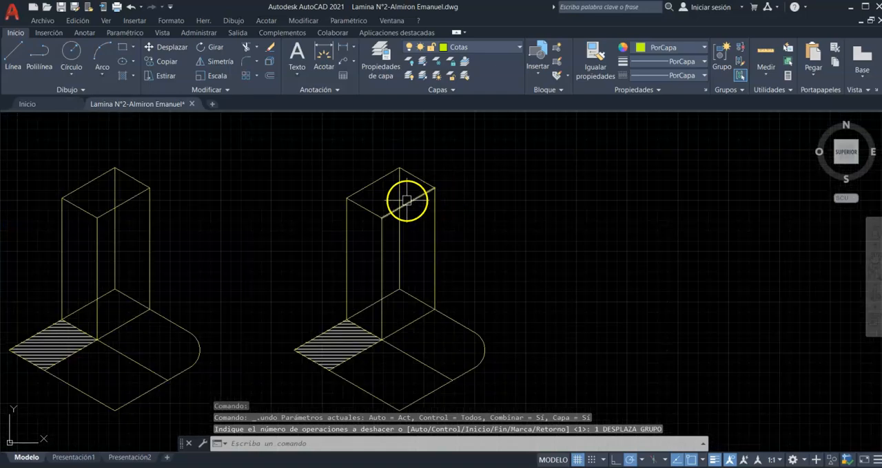
pyautogui.scroll(-1, 365, 179)
pyautogui.click(317, 161)
pyautogui.click(461, 339)
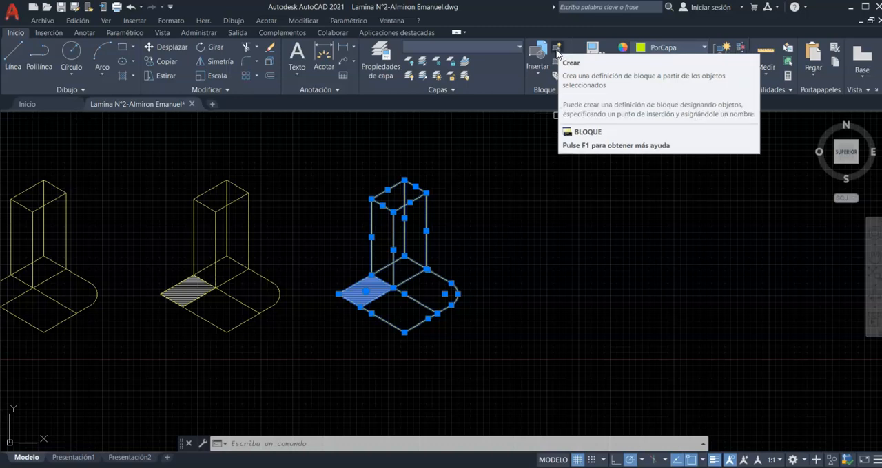
pyautogui.click(557, 53)
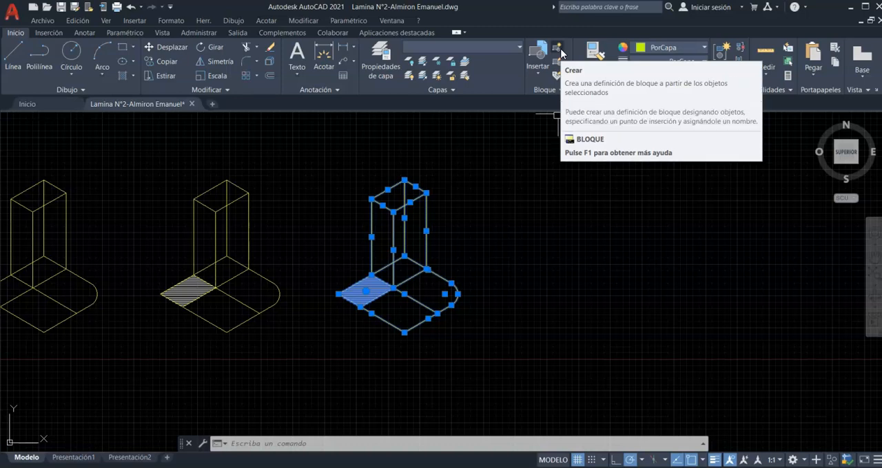
pyautogui.click(558, 52)
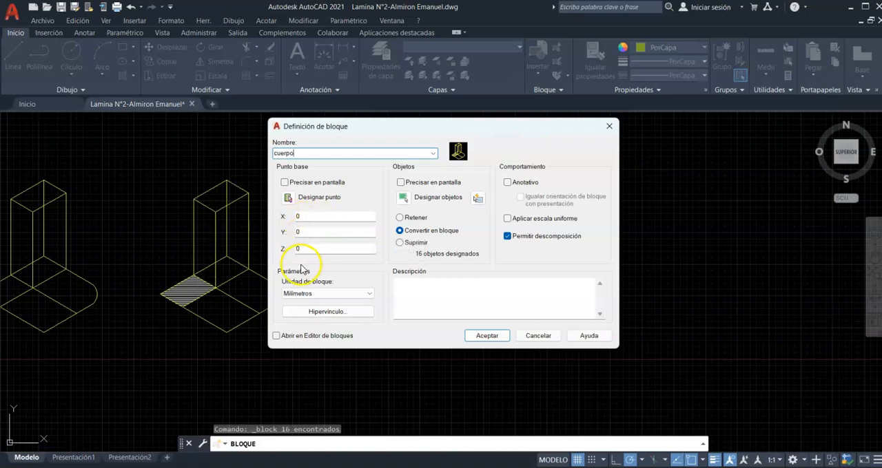
pyautogui.click(482, 336)
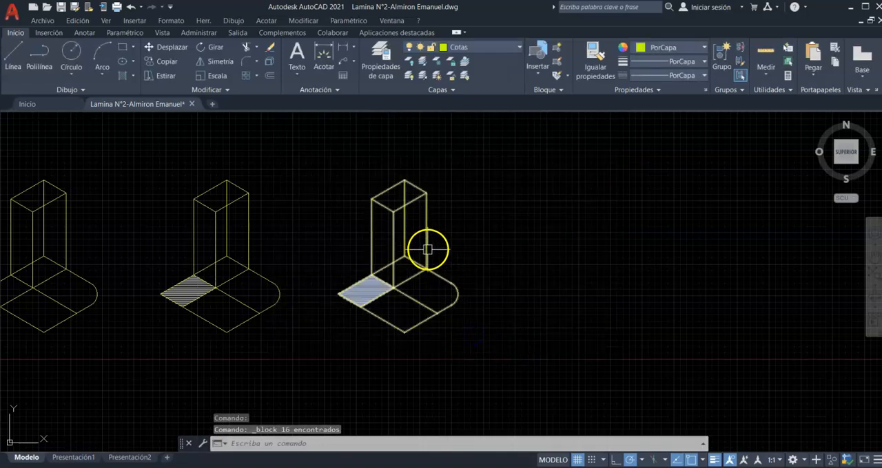
pyautogui.click(427, 251)
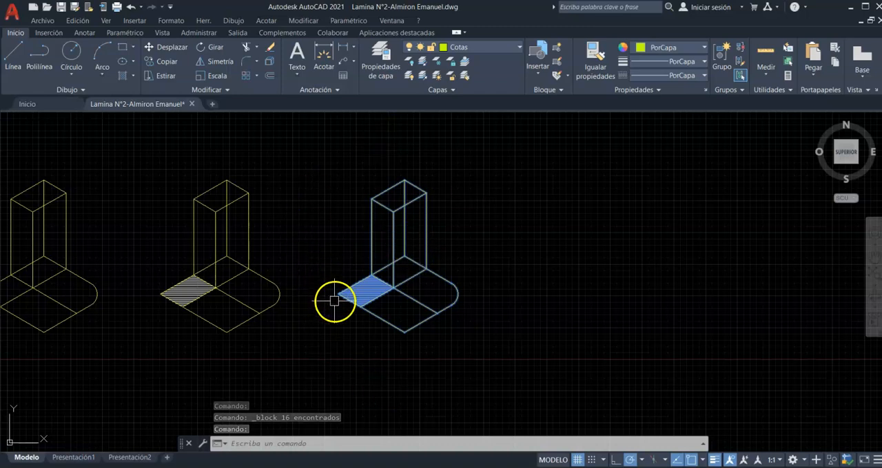
pyautogui.press('Escape')
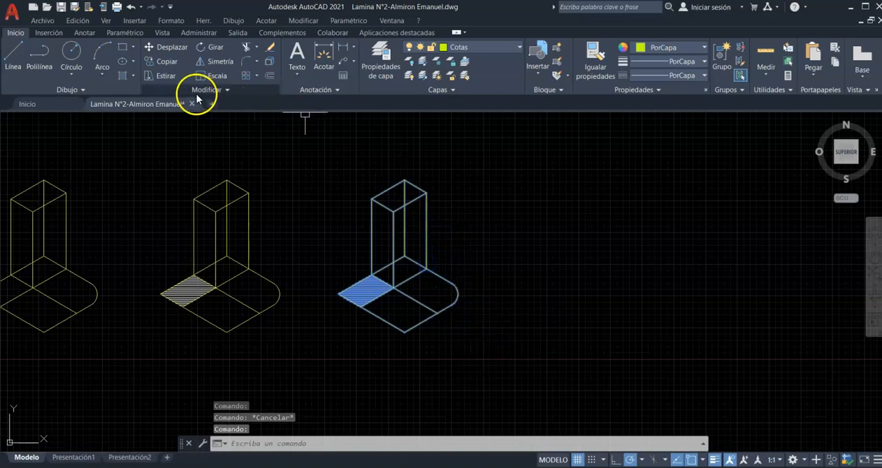
pyautogui.click(160, 76)
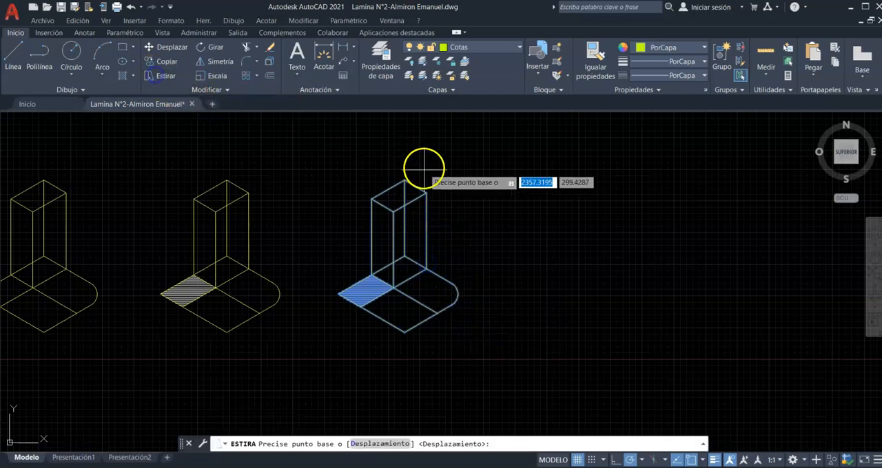
pyautogui.press('Escape')
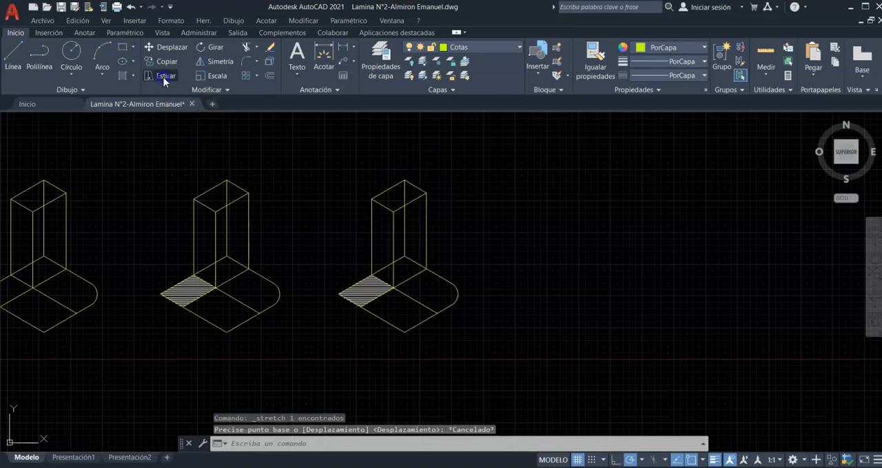
# - Try to stretch the cuerpo block by its tower top using a crossing selection, and cancel the command
pyautogui.click(163, 76)
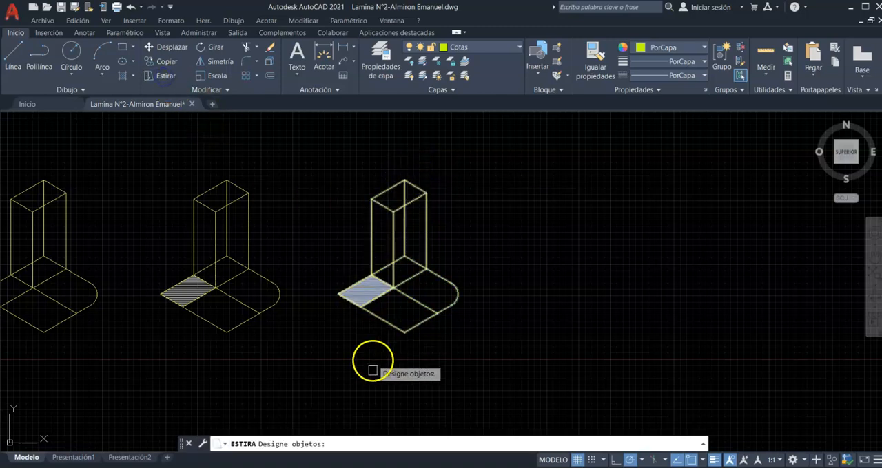
pyautogui.click(386, 208)
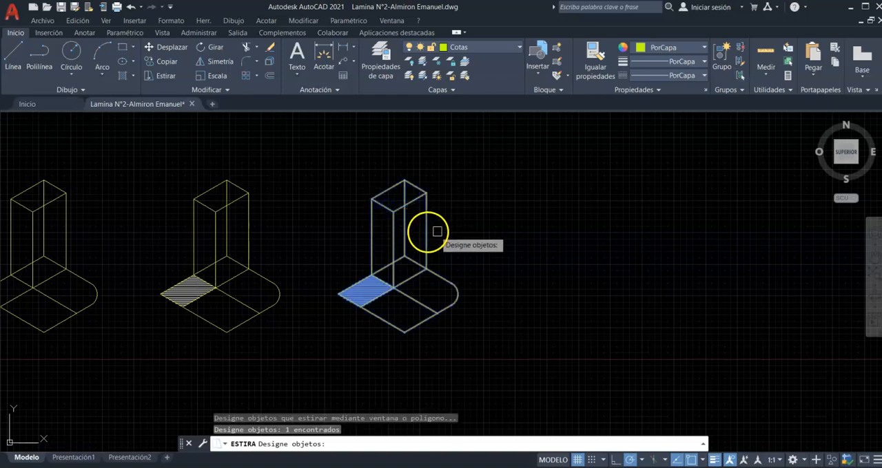
pyautogui.click(346, 157)
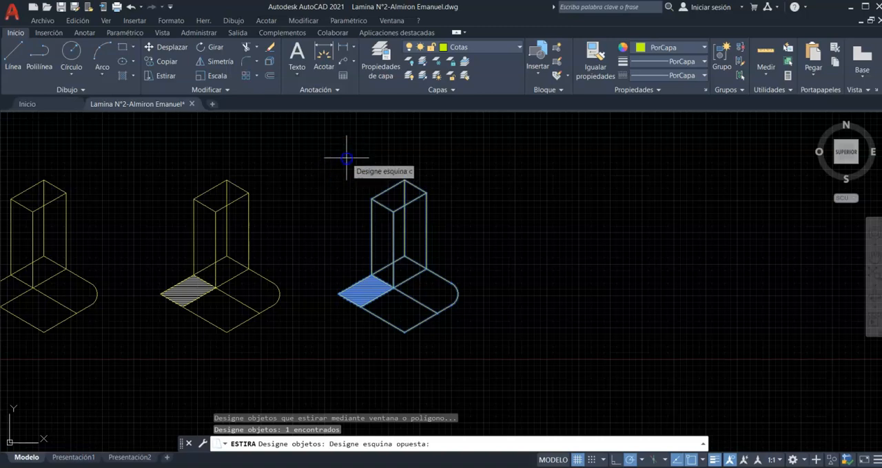
pyautogui.click(447, 220)
pyautogui.click(458, 160)
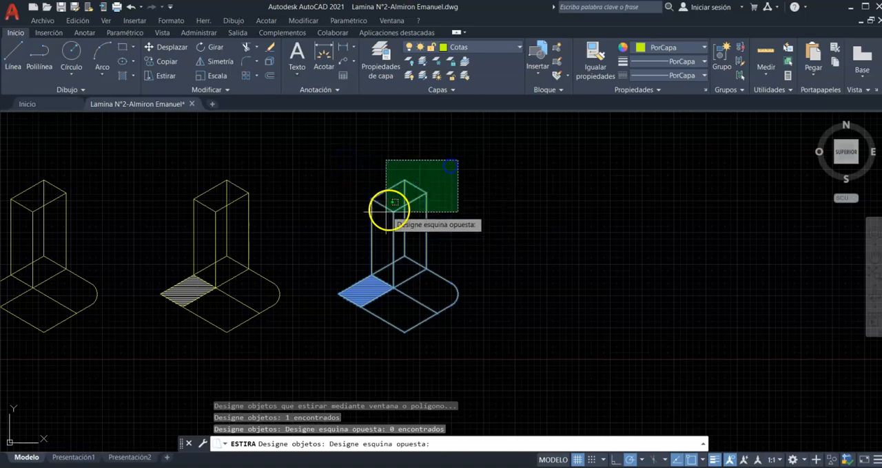
pyautogui.click(355, 219)
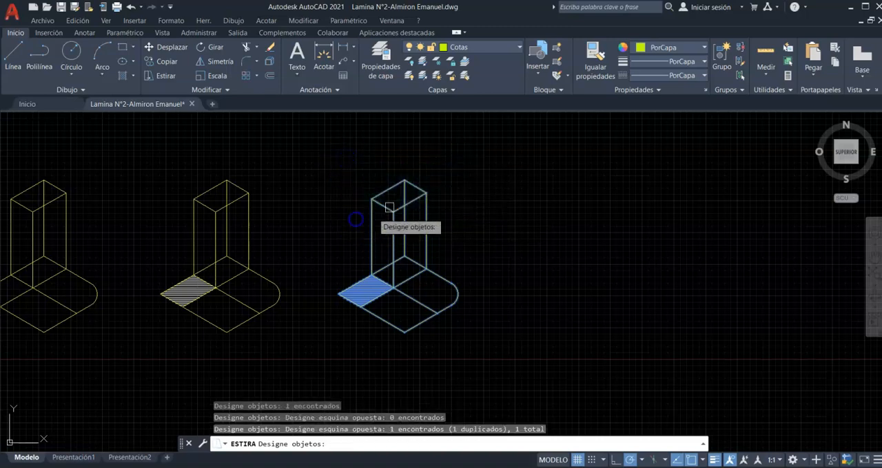
pyautogui.rightClick(453, 170)
pyautogui.click(455, 171)
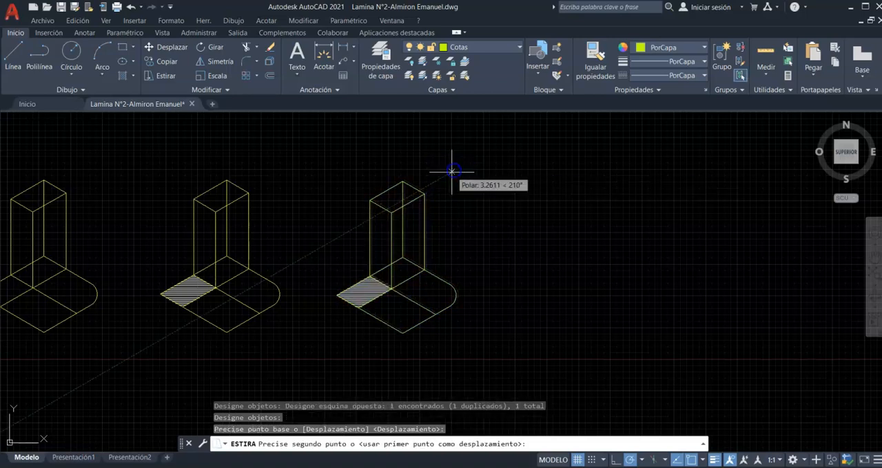
pyautogui.press('Escape')
pyautogui.click(449, 184)
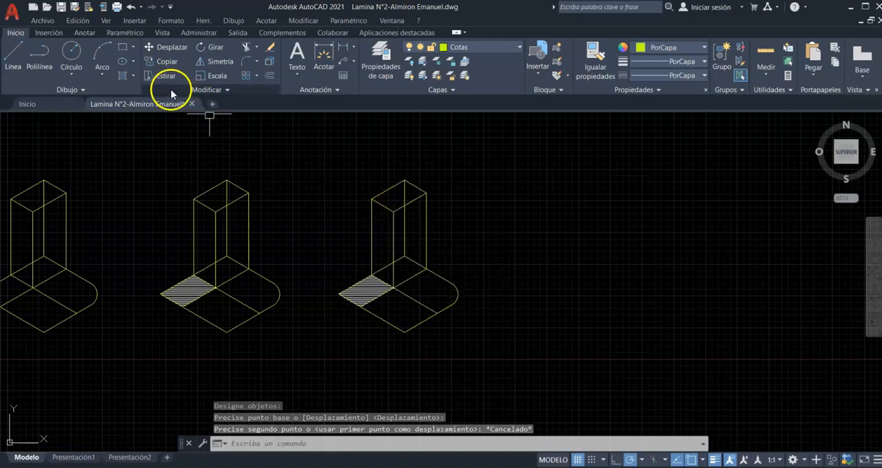
# - Start a rectangular array of the cuerpo block
pyautogui.scroll(-2, 403, 252)
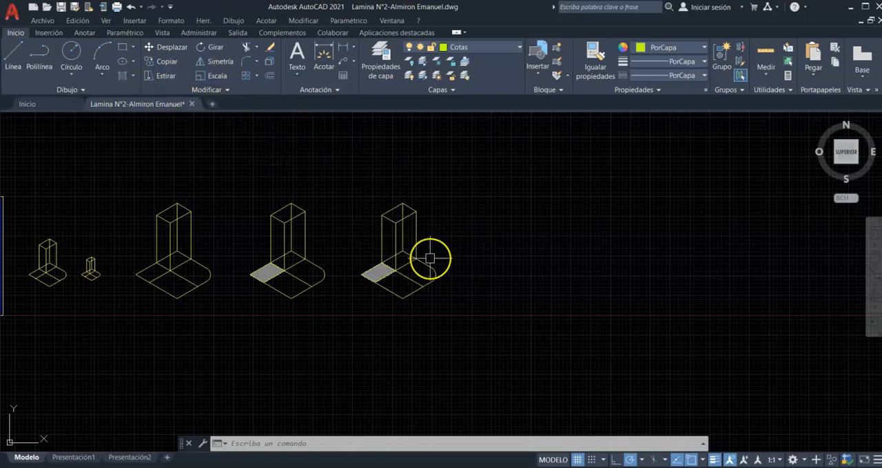
pyautogui.click(381, 234)
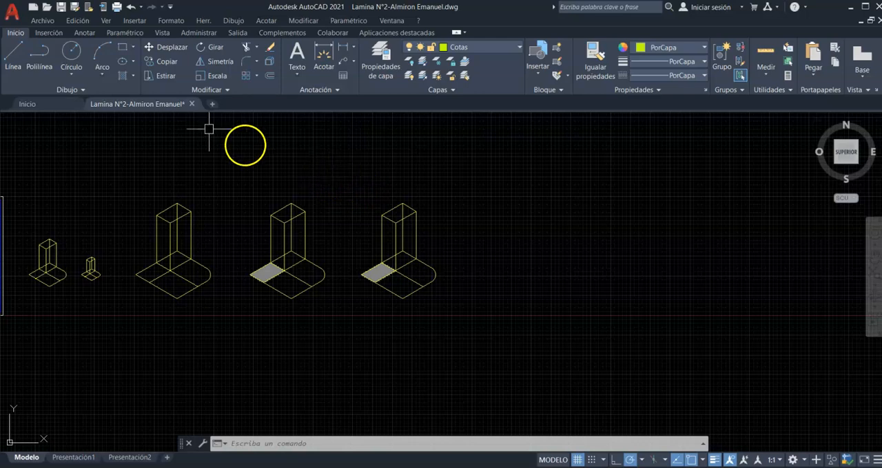
pyautogui.click(250, 82)
pyautogui.click(345, 181)
pyautogui.click(465, 336)
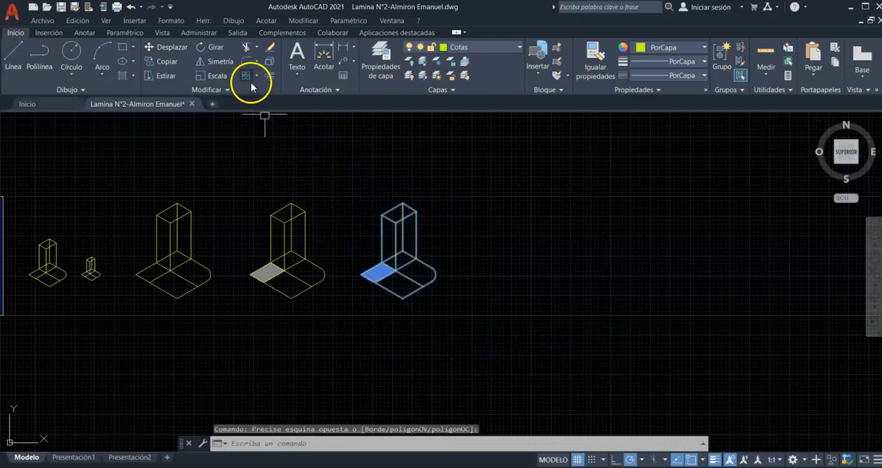
pyautogui.press('Return')
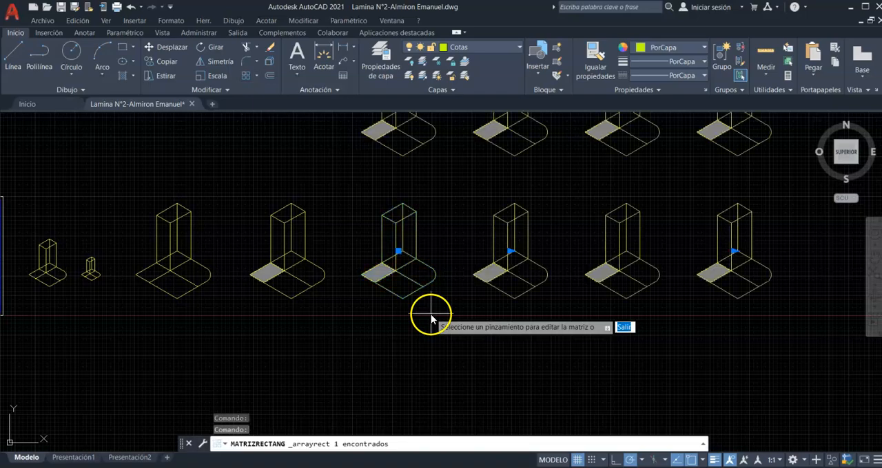
# - Set the rectangular array to 5 columns and 4 rows
pyautogui.scroll(-4, 387, 312)
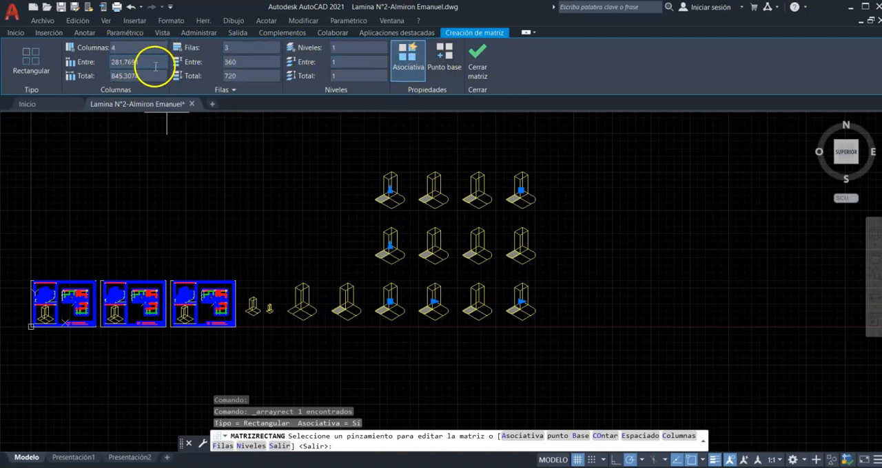
pyautogui.click(112, 42)
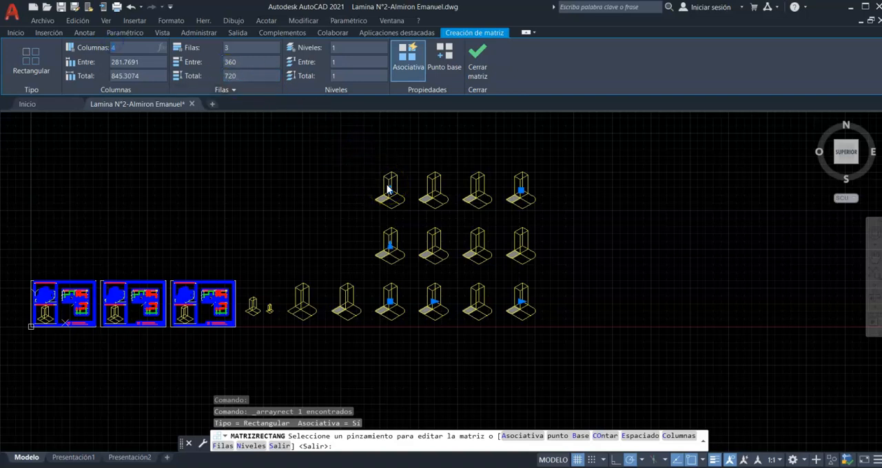
pyautogui.write('5')
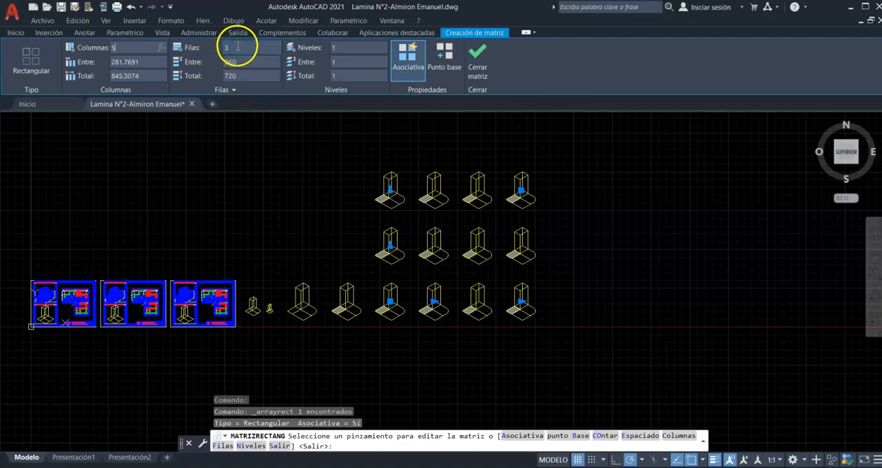
pyautogui.click(236, 47)
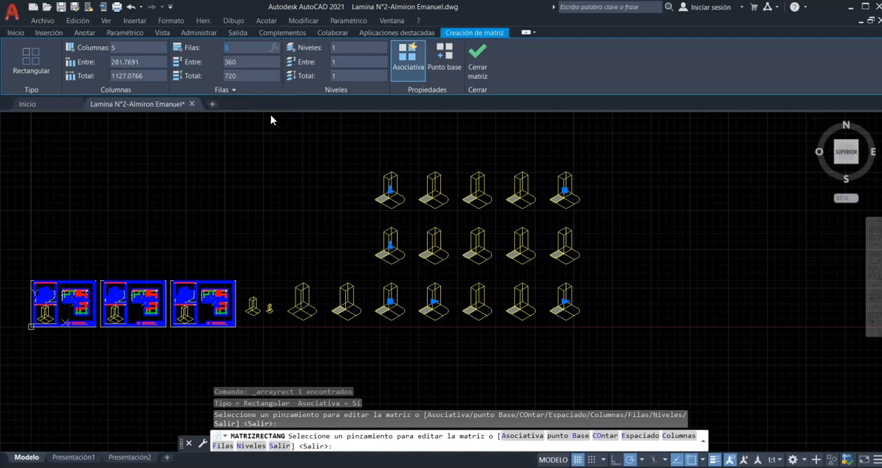
pyautogui.click(451, 226)
pyautogui.click(228, 61)
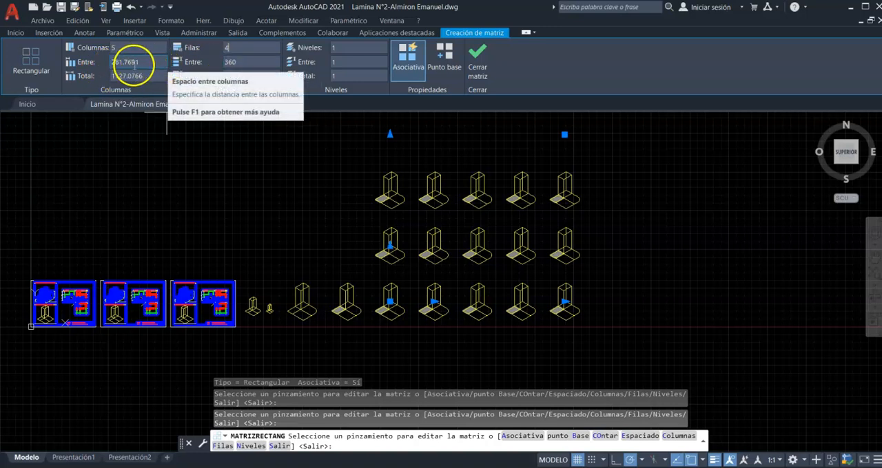
# - Set the array's column spacing to 300 and its row spacing to 350
pyautogui.click(138, 62)
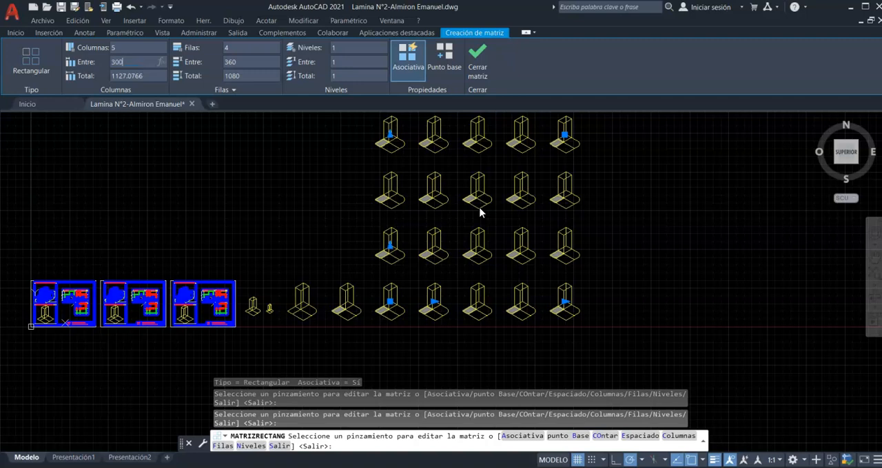
pyautogui.click(250, 62)
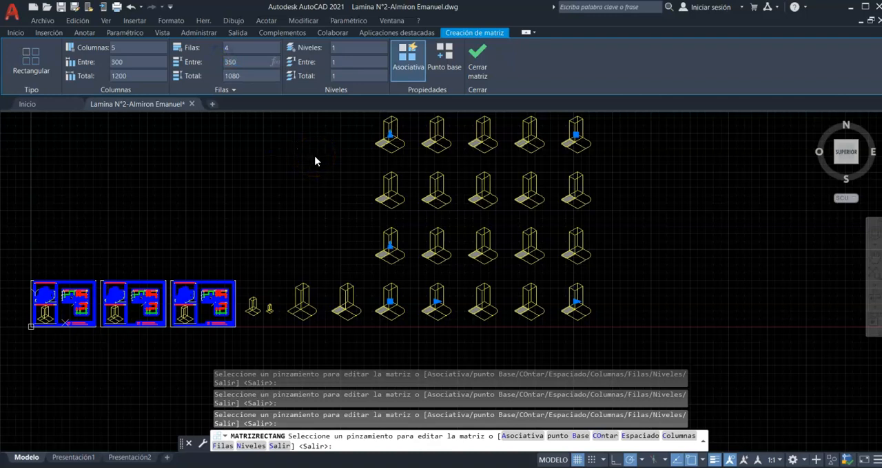
pyautogui.click(347, 64)
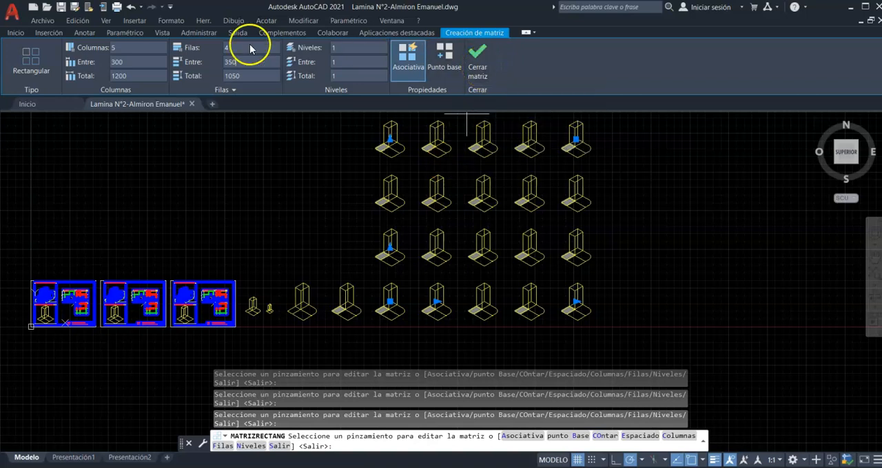
# - Finish the rectangular array and explode it into separate figures
pyautogui.click(479, 67)
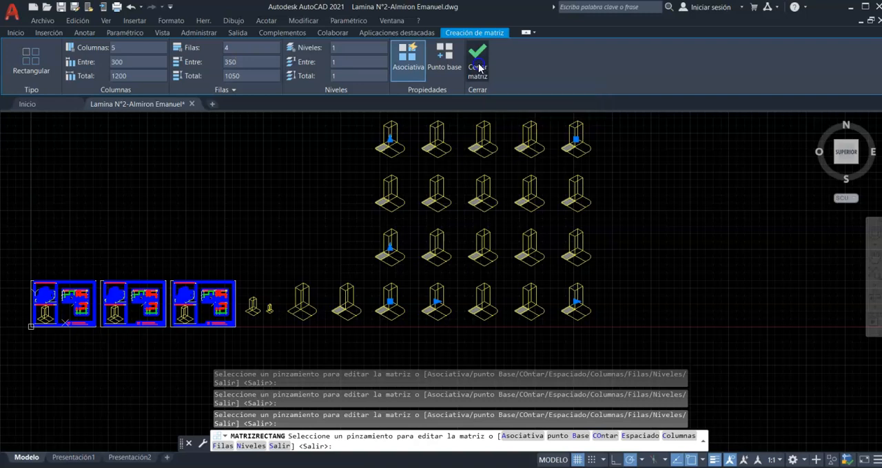
pyautogui.scroll(-4, 393, 187)
pyautogui.click(430, 184)
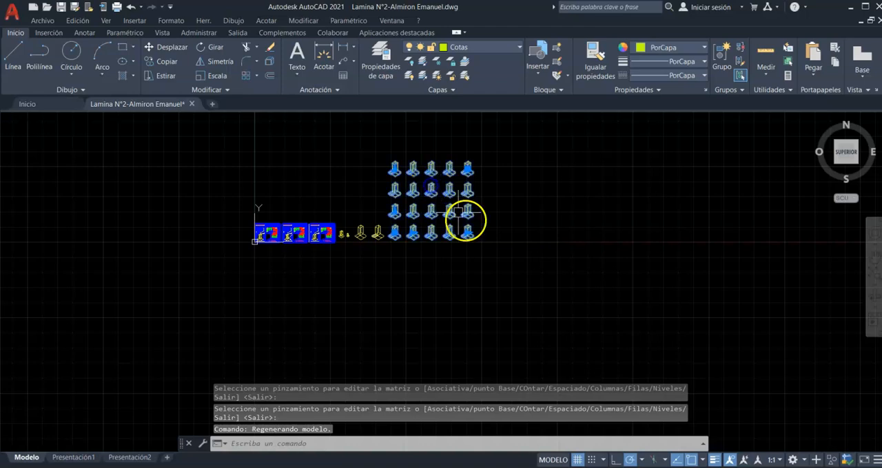
pyautogui.scroll(4, 449, 216)
pyautogui.scroll(-2, 409, 224)
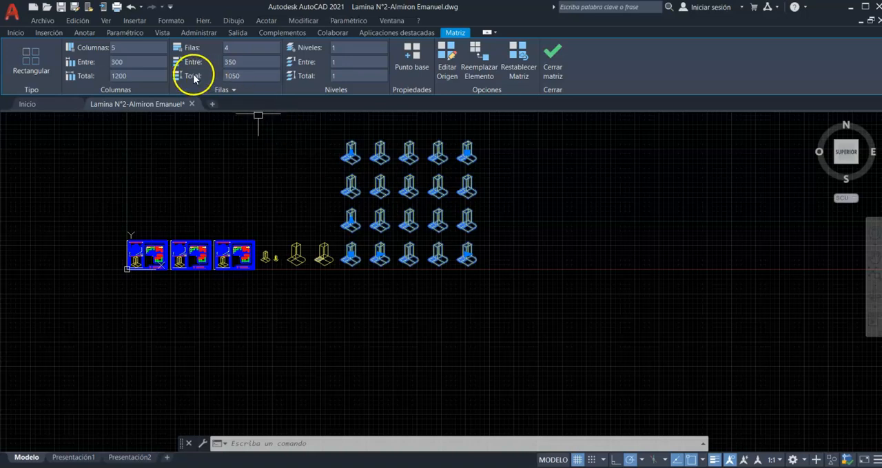
pyautogui.click(15, 33)
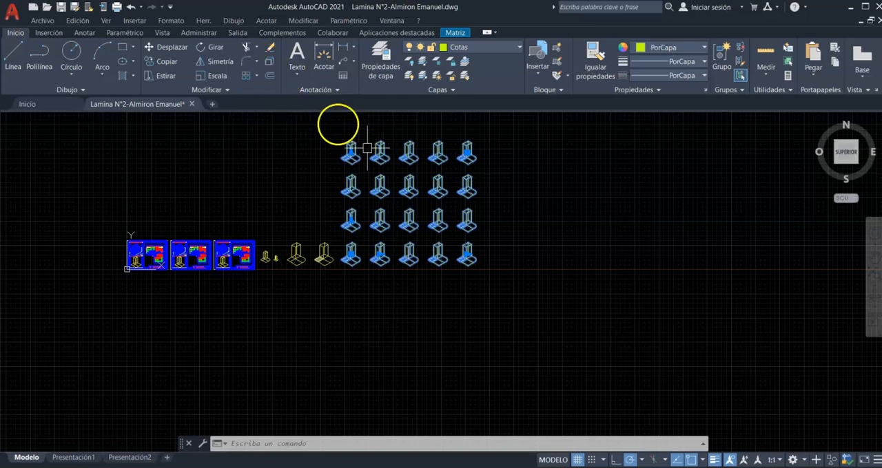
pyautogui.click(269, 64)
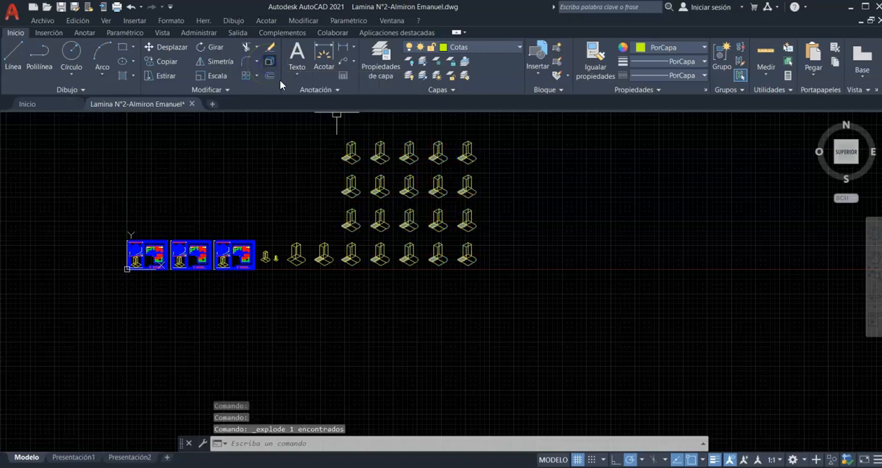
# - Select several figures in the upper row individually to check that each one is a separate block
pyautogui.scroll(4, 356, 148)
pyautogui.click(350, 143)
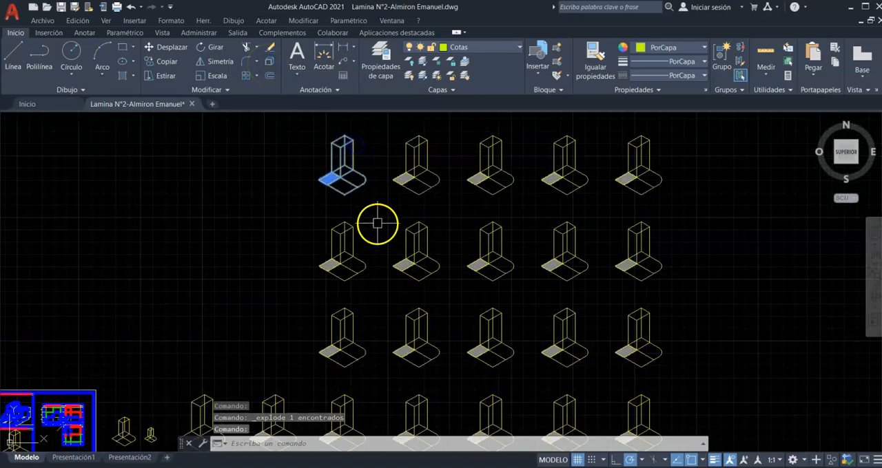
pyautogui.scroll(2, 360, 172)
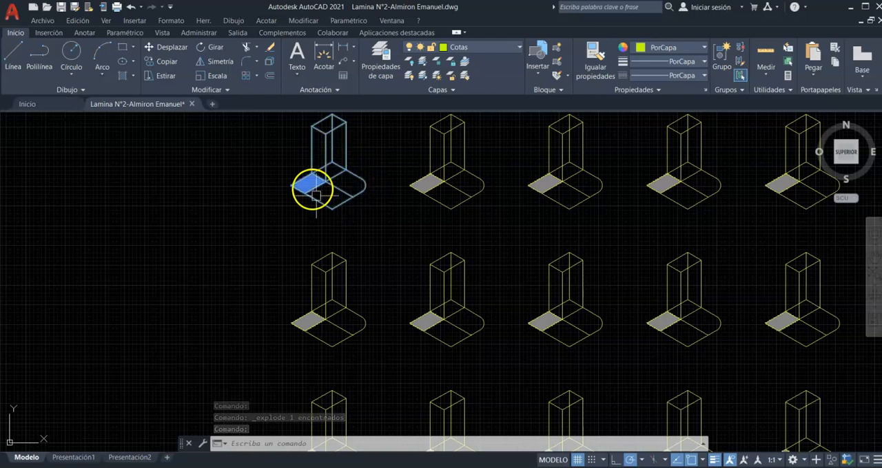
pyautogui.scroll(-2, 331, 169)
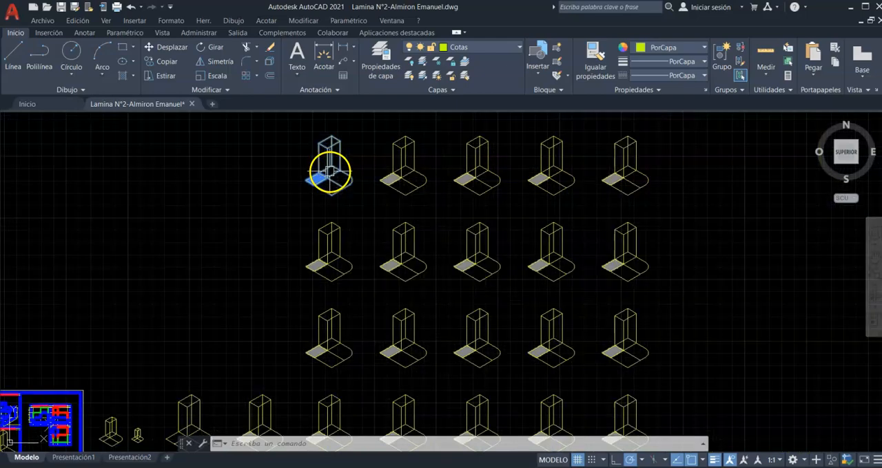
pyautogui.press('Escape')
pyautogui.click(403, 166)
pyautogui.click(338, 167)
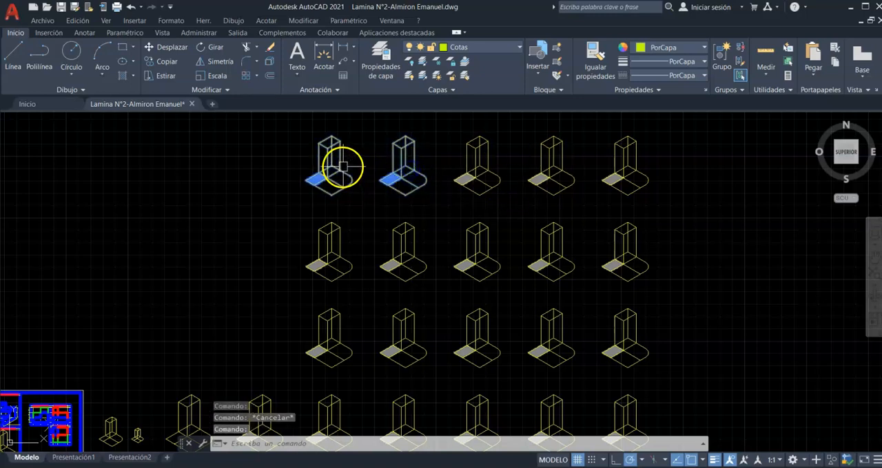
pyautogui.click(458, 165)
pyautogui.press('Escape')
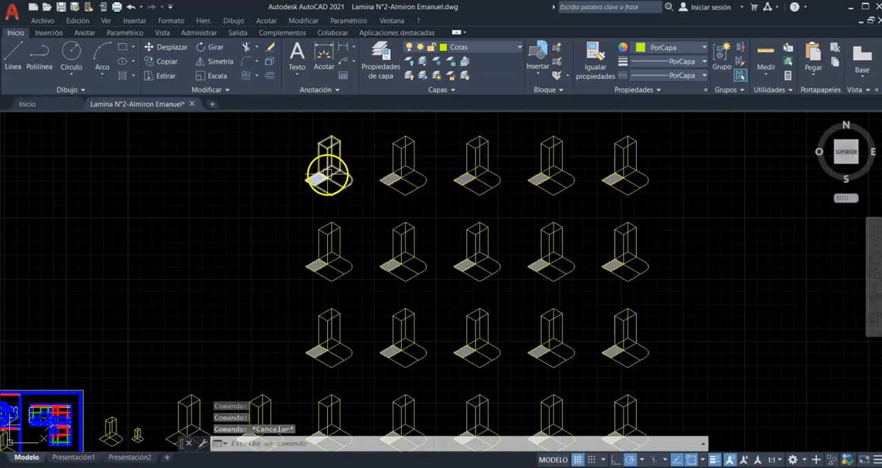
# - Explode the block in the first column of the array's uppermost row
pyautogui.click(329, 167)
pyautogui.scroll(2, 328, 167)
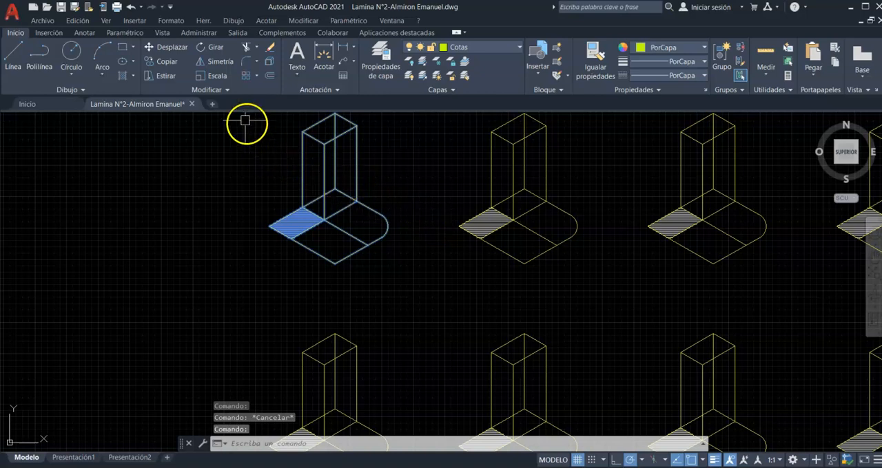
pyautogui.click(269, 62)
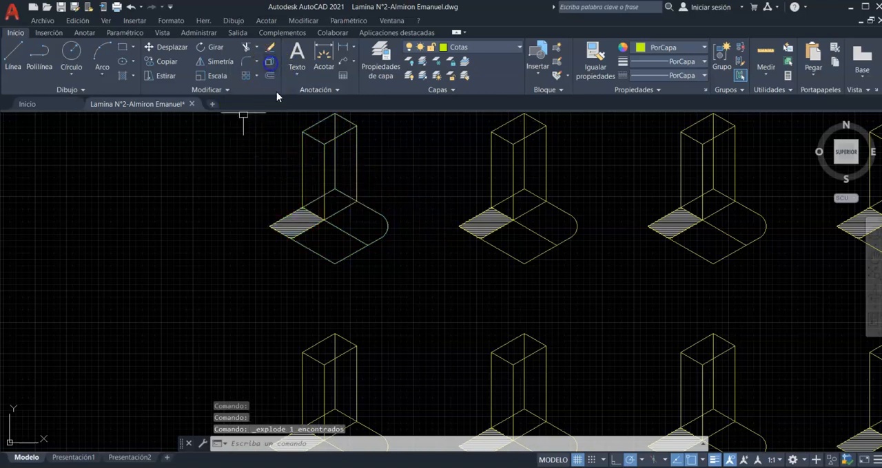
# - Select individual edges and the hatched area of the exploded figure to check its loose parts, and clear the selection
pyautogui.click(356, 153)
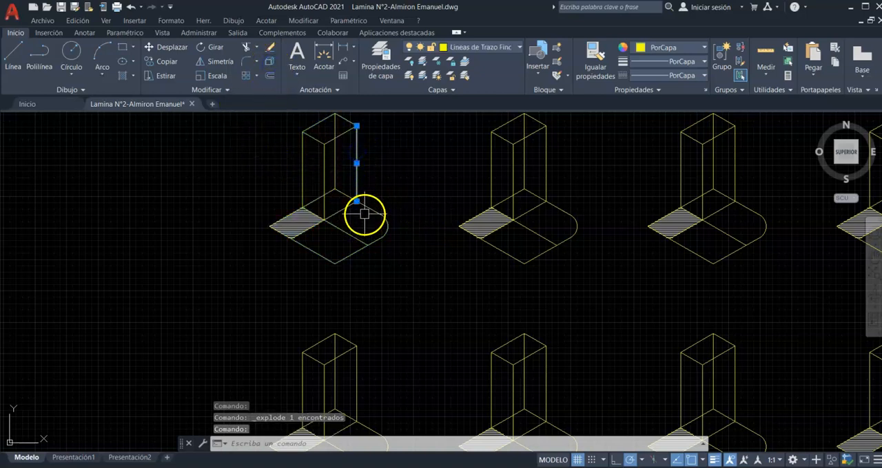
pyautogui.click(335, 172)
pyautogui.click(301, 165)
pyautogui.click(303, 220)
pyautogui.press('Escape')
pyautogui.scroll(-6, 321, 223)
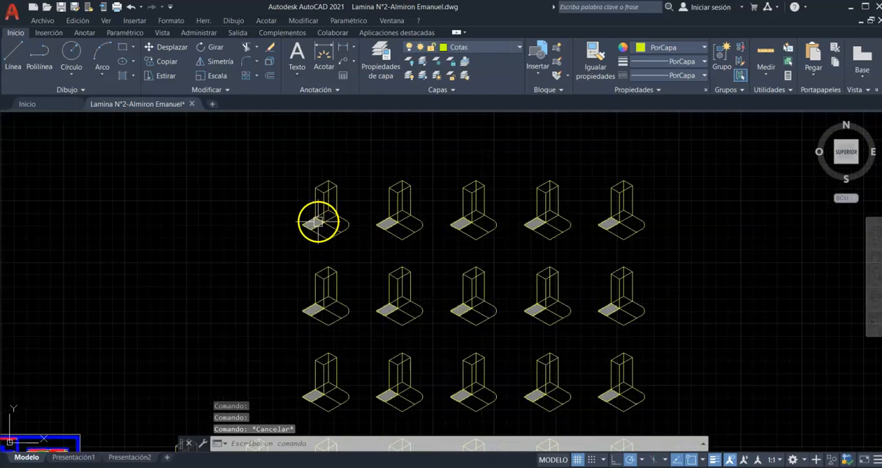
# - Start a polar array of the figure in the last column of the uppermost row
pyautogui.scroll(-2, 338, 212)
pyautogui.scroll(2, 475, 254)
pyautogui.moveTo(465, 242); pyautogui.dragTo(342, 250, button='middle')
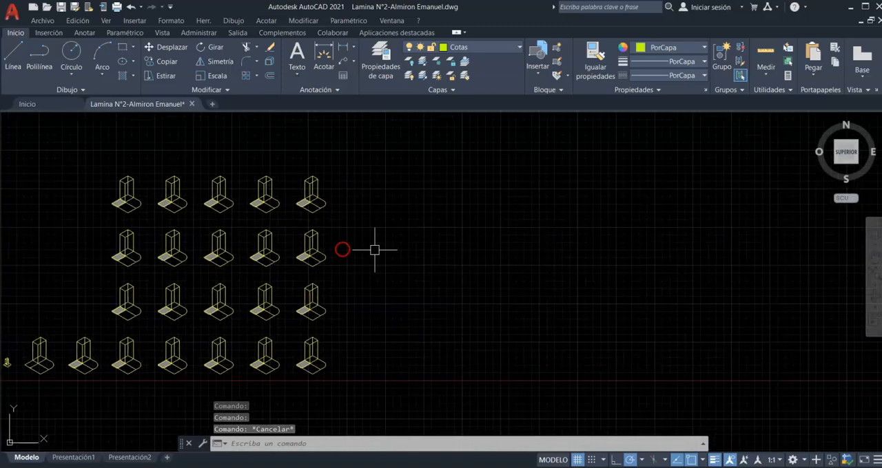
pyautogui.click(257, 76)
pyautogui.click(266, 120)
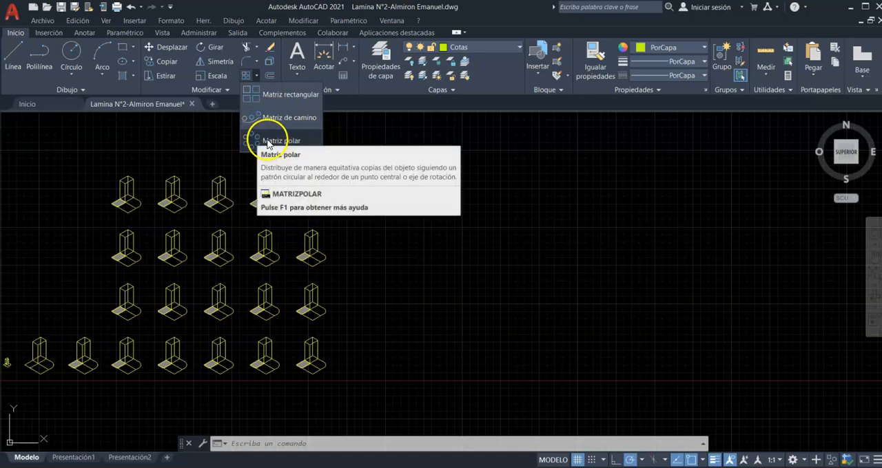
pyautogui.click(268, 141)
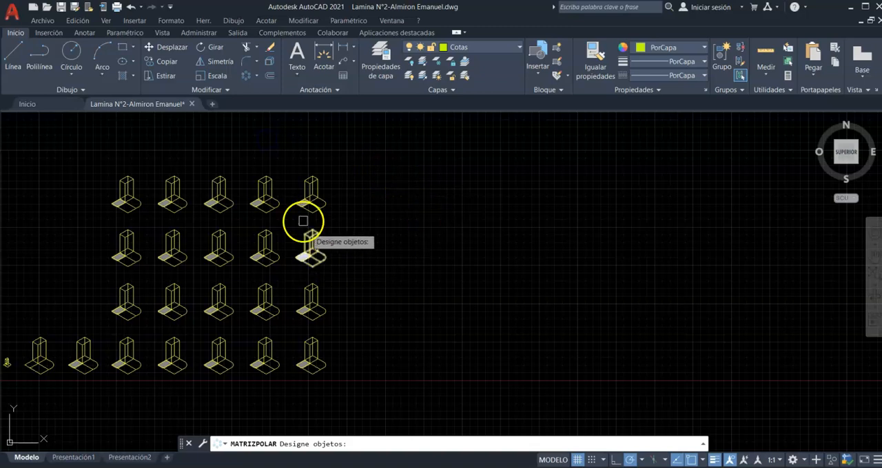
pyautogui.click(311, 201)
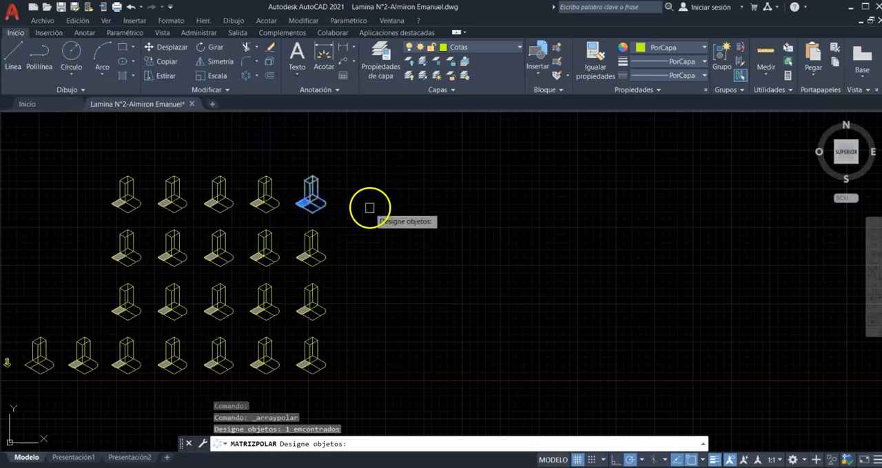
pyautogui.press('Return')
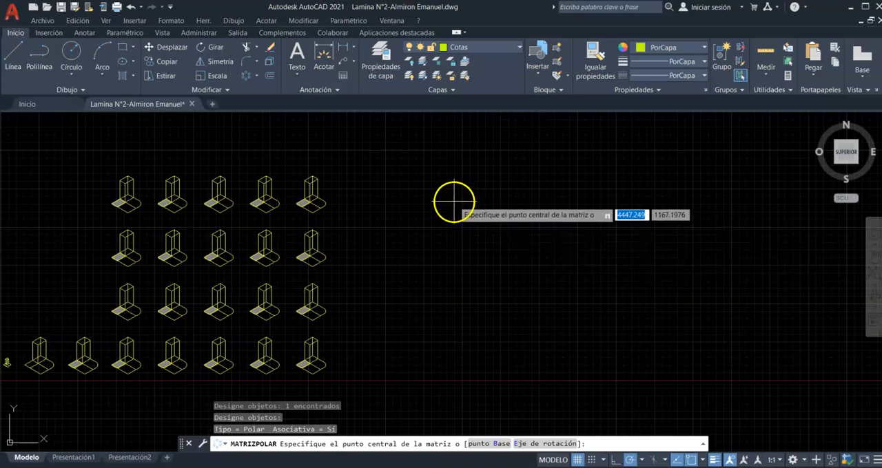
# - Define the polar array's rotation axis with two points on a horizontal line in the empty area beside the figures
pyautogui.write('e')
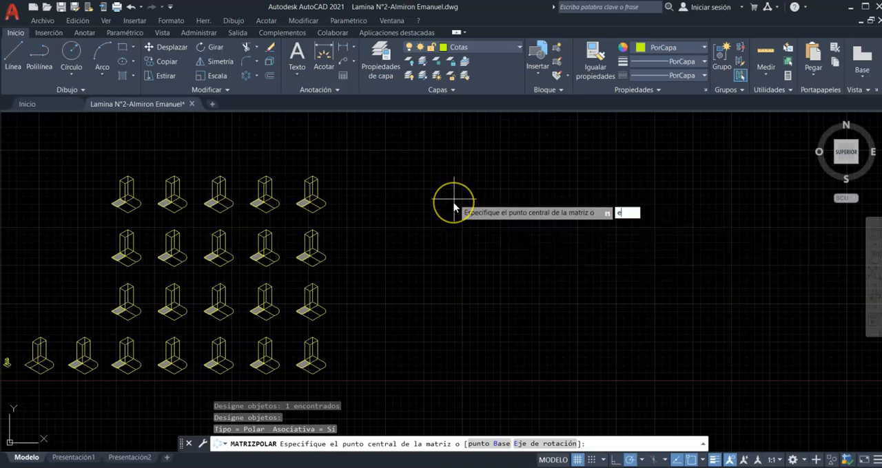
pyautogui.press('Return')
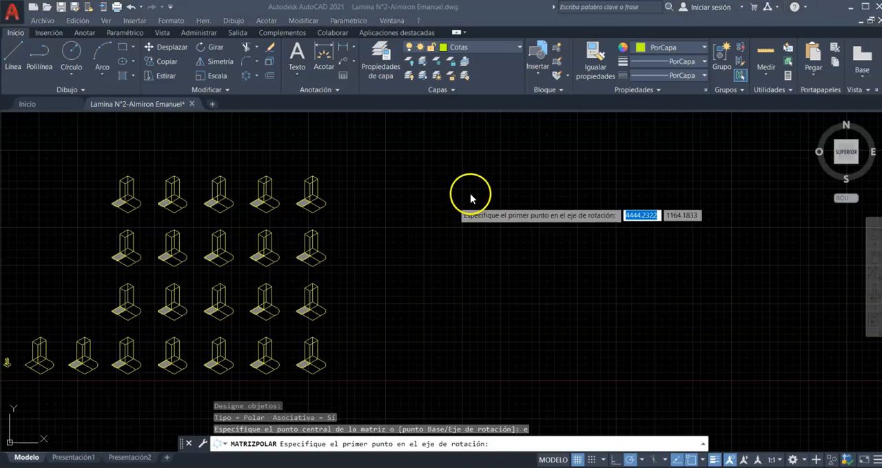
pyautogui.click(458, 202)
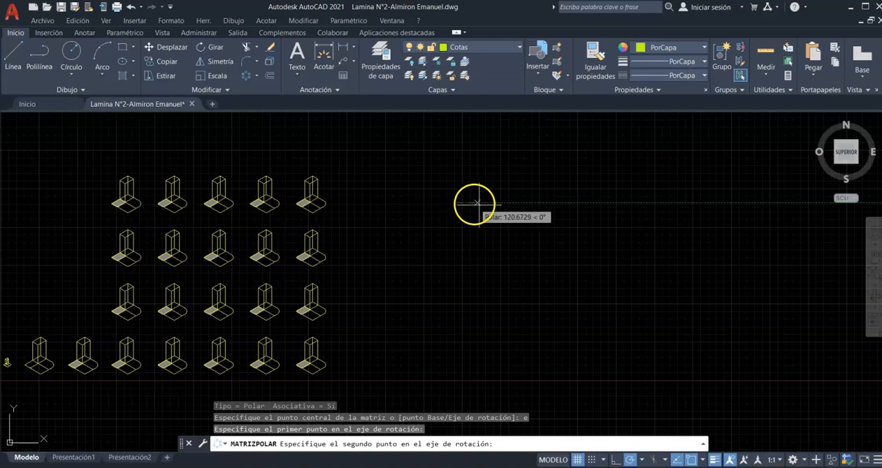
pyautogui.click(561, 202)
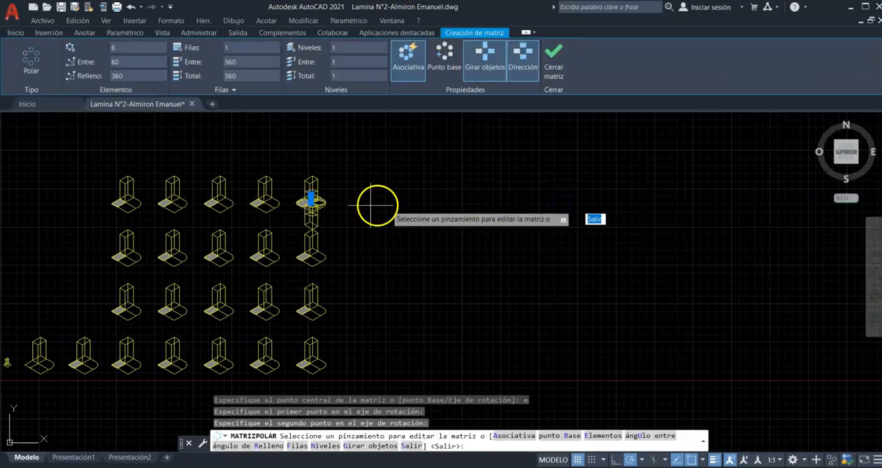
# - Inspect the polar array around its rotation axis, exit the command and undo the array
pyautogui.scroll(4, 303, 207)
pyautogui.scroll(-4, 354, 211)
pyautogui.scroll(6, 361, 221)
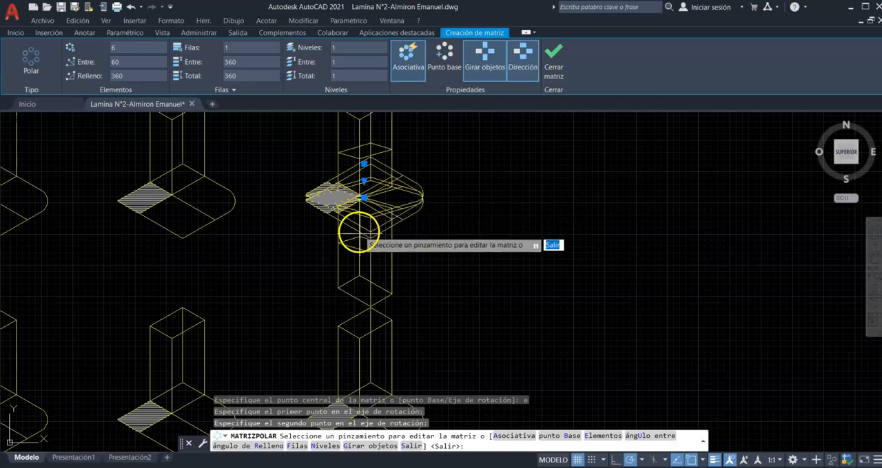
pyautogui.scroll(-3, 360, 207)
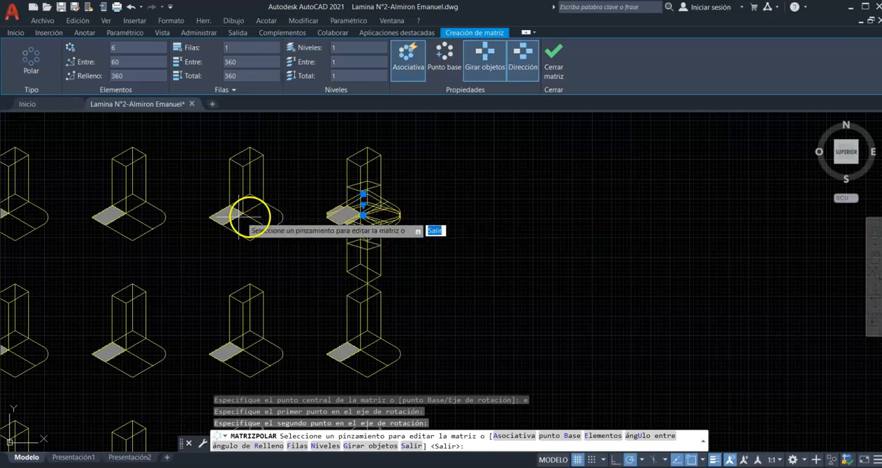
pyautogui.press('Escape')
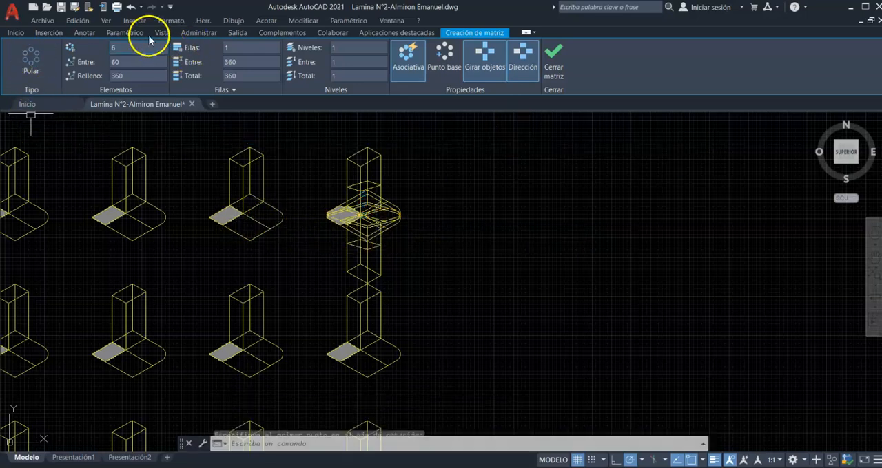
pyautogui.click(131, 9)
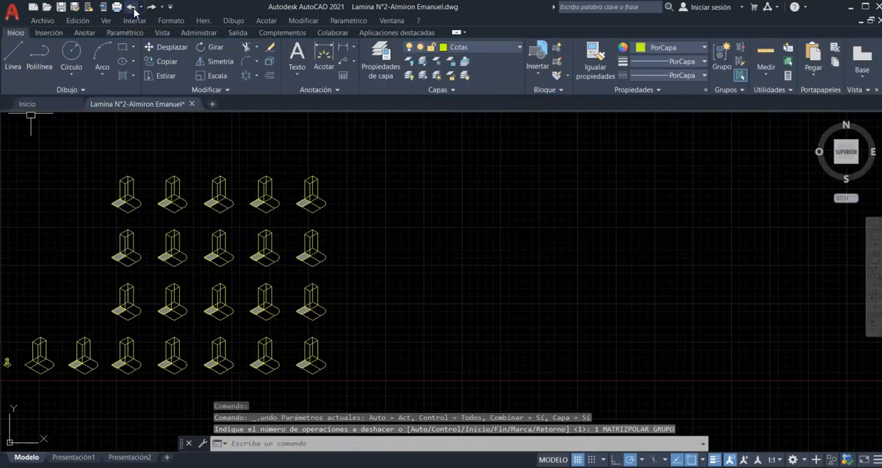
pyautogui.click(314, 183)
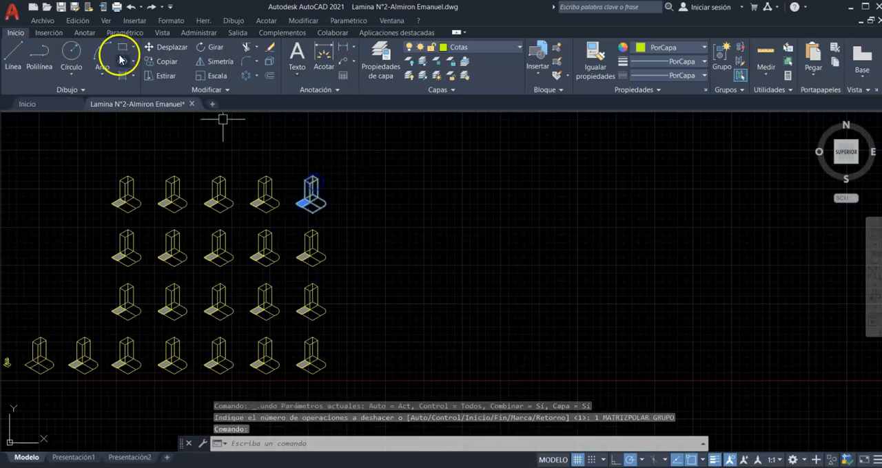
pyautogui.click(165, 47)
pyautogui.click(301, 198)
pyautogui.scroll(-3, 275, 207)
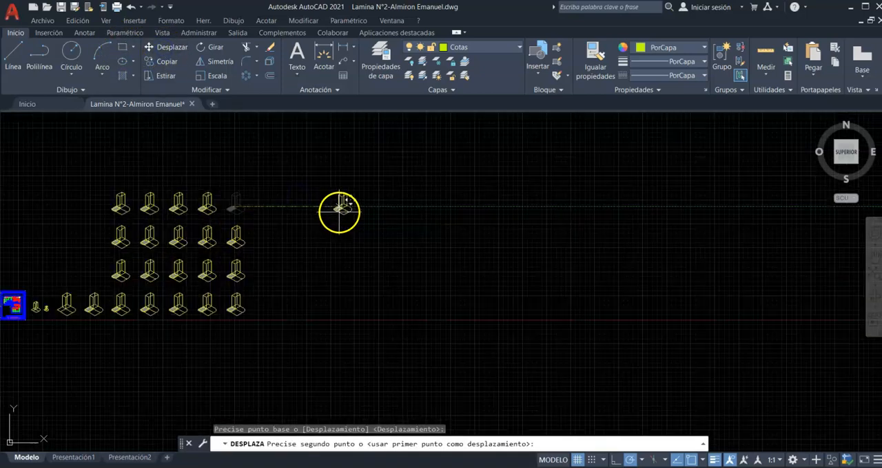
pyautogui.press('Escape')
# - Copy the last figure of the uppermost row horizontally into the empty area beside the array
pyautogui.click(165, 61)
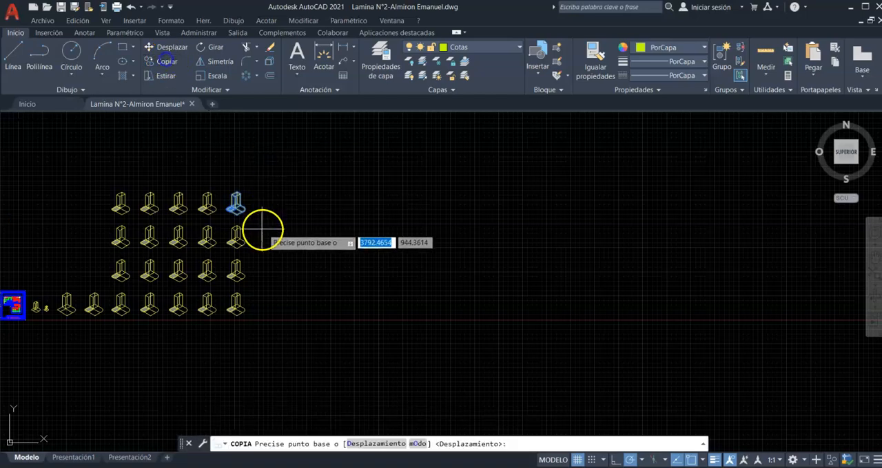
pyautogui.click(236, 204)
pyautogui.click(413, 208)
pyautogui.press('Escape')
# - Create a polar array of the copied figure around a centre point just below its base
pyautogui.scroll(3, 413, 213)
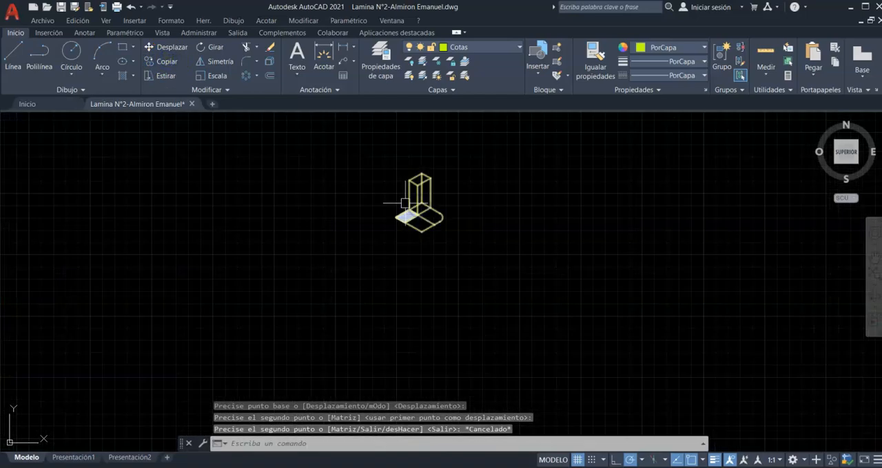
pyautogui.scroll(2, 491, 186)
pyautogui.scroll(-2, 496, 256)
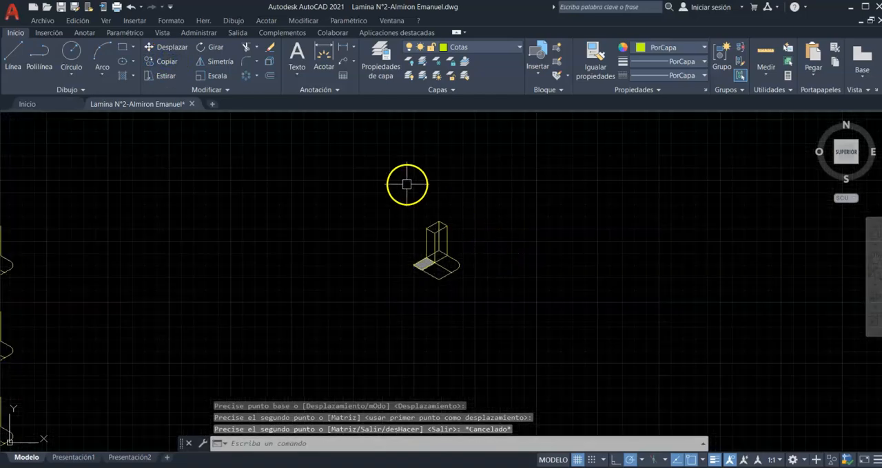
pyautogui.scroll(1, 425, 222)
pyautogui.click(393, 298)
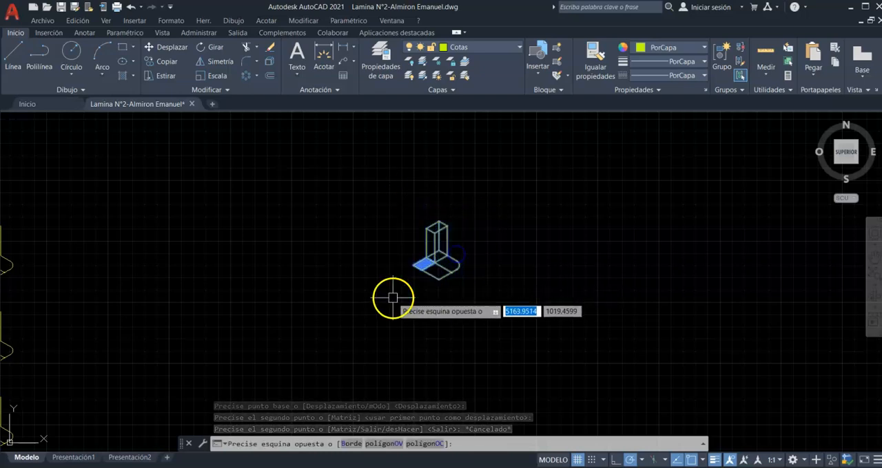
pyautogui.click(248, 76)
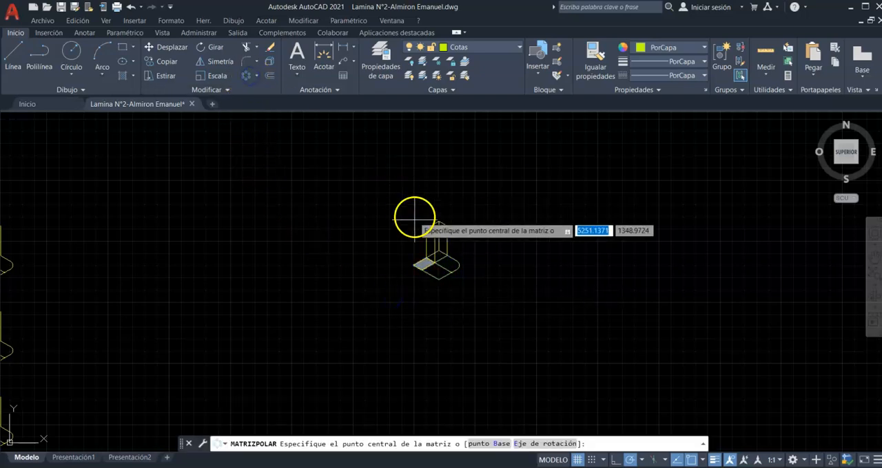
pyautogui.click(438, 302)
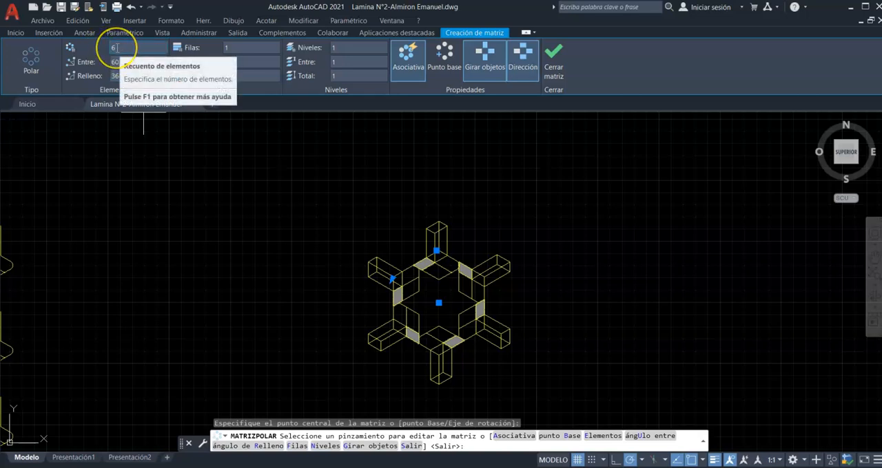
# - Set the number of rows of the polar array to 2
pyautogui.click(228, 48)
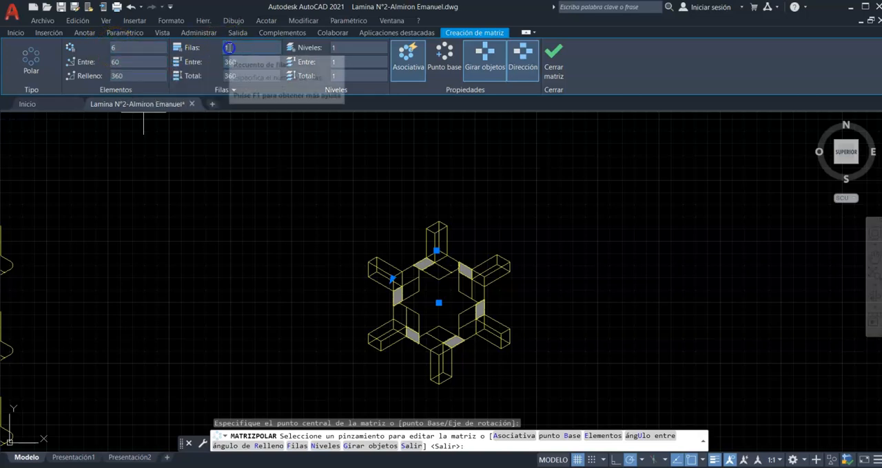
pyautogui.write('2')
pyautogui.click(129, 49)
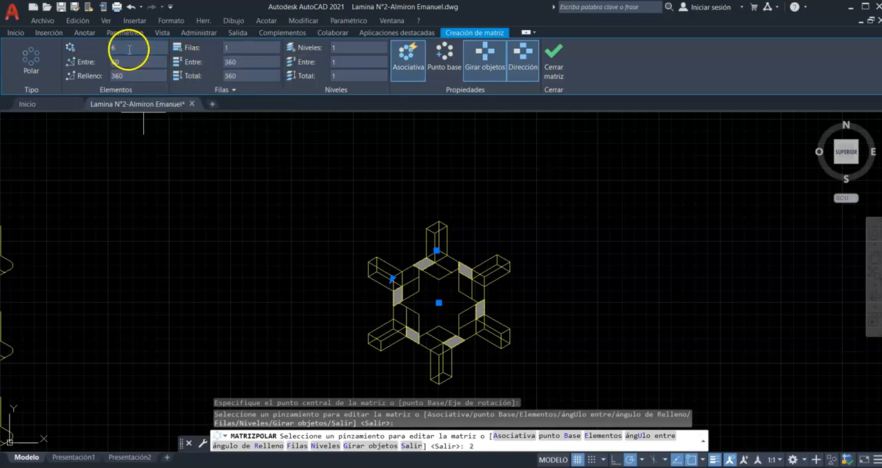
pyautogui.press('Return')
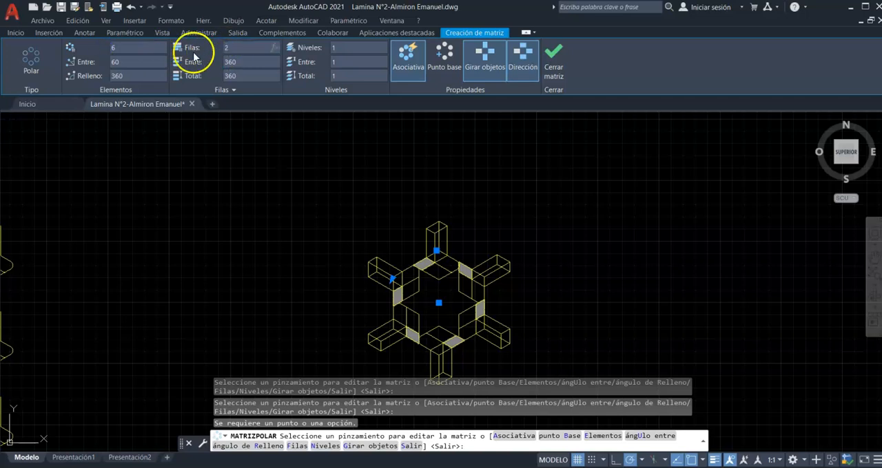
pyautogui.click(151, 48)
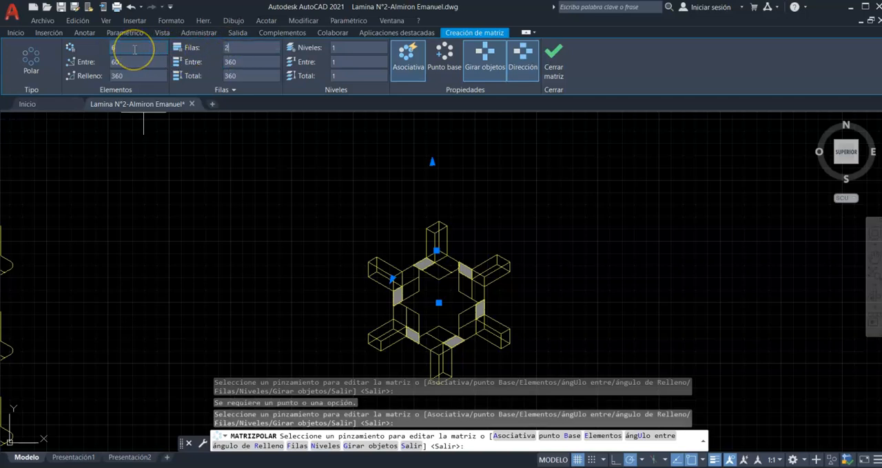
# - Set the polar array to 5 items with a row spacing of 400 and finish the array
pyautogui.click(111, 47)
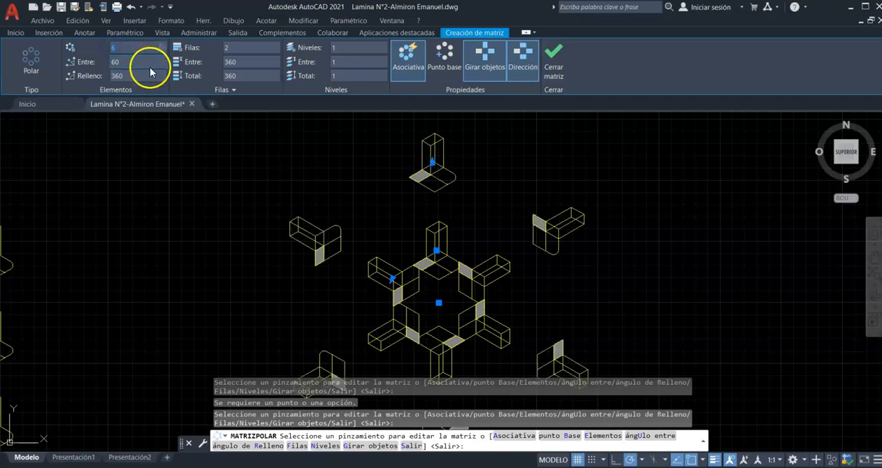
pyautogui.write('5')
pyautogui.click(114, 60)
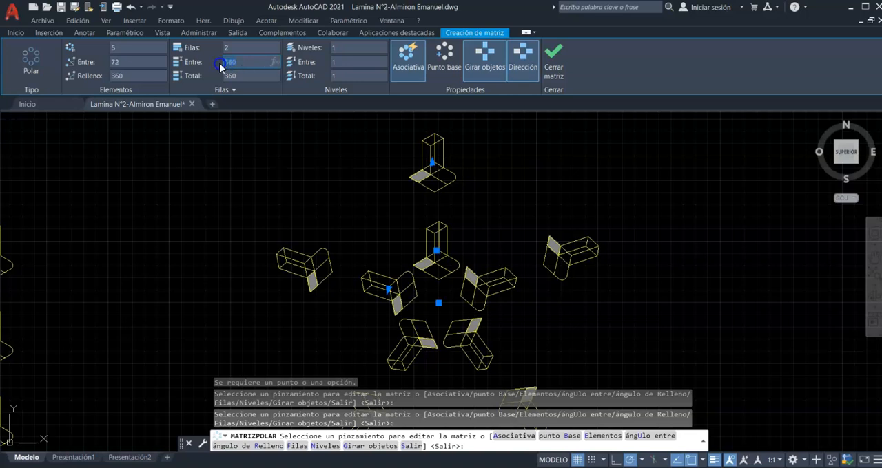
pyautogui.write('400')
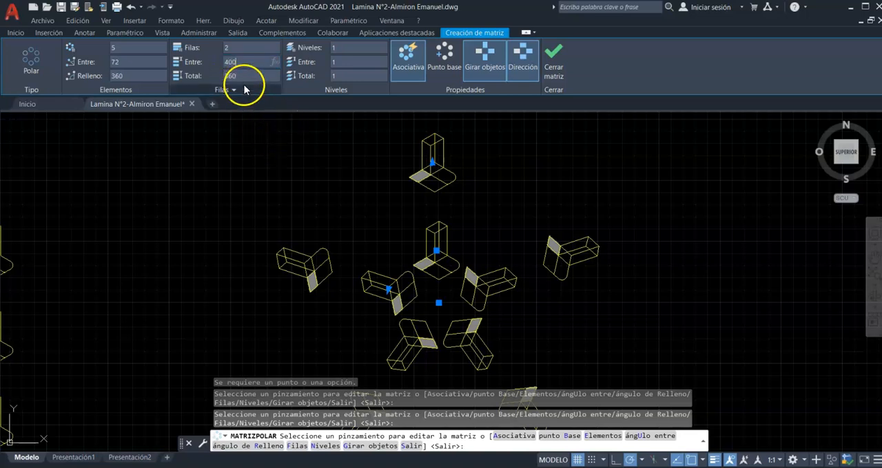
pyautogui.press('Return')
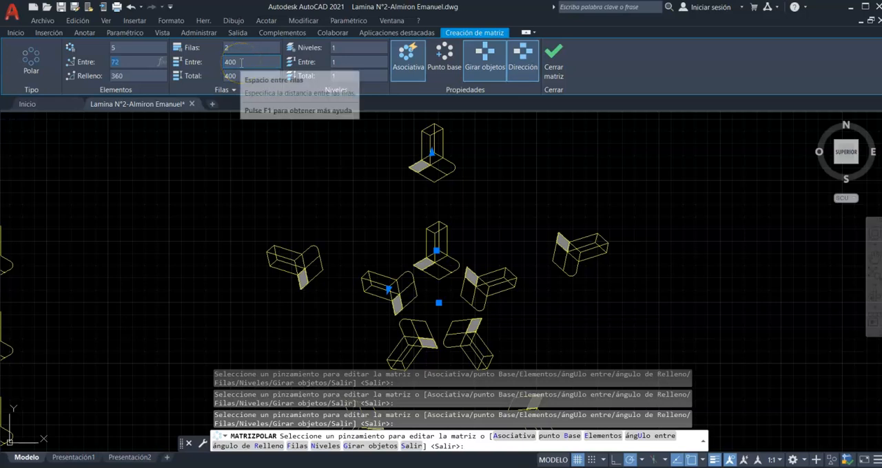
pyautogui.scroll(-3, 364, 191)
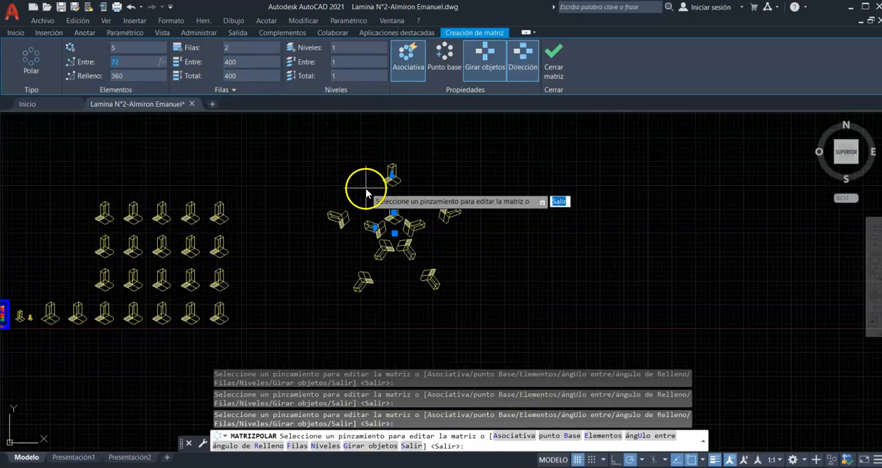
pyautogui.scroll(1, 363, 206)
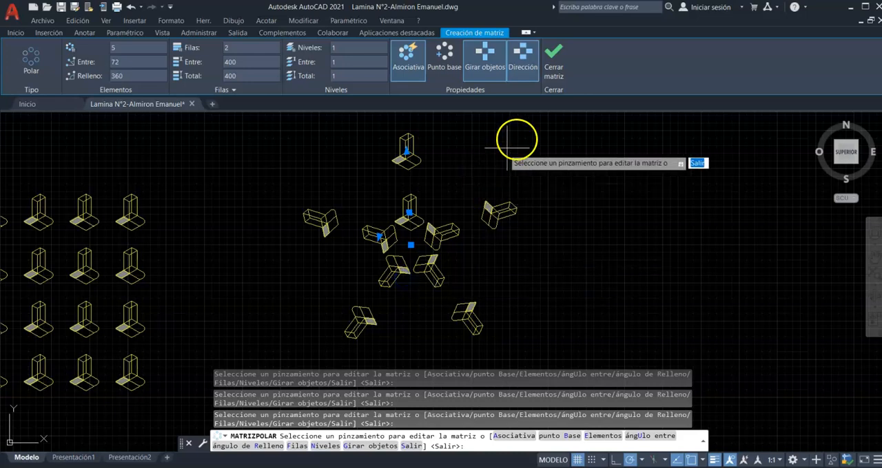
pyautogui.click(555, 62)
pyautogui.scroll(-4, 520, 236)
pyautogui.scroll(3, 480, 256)
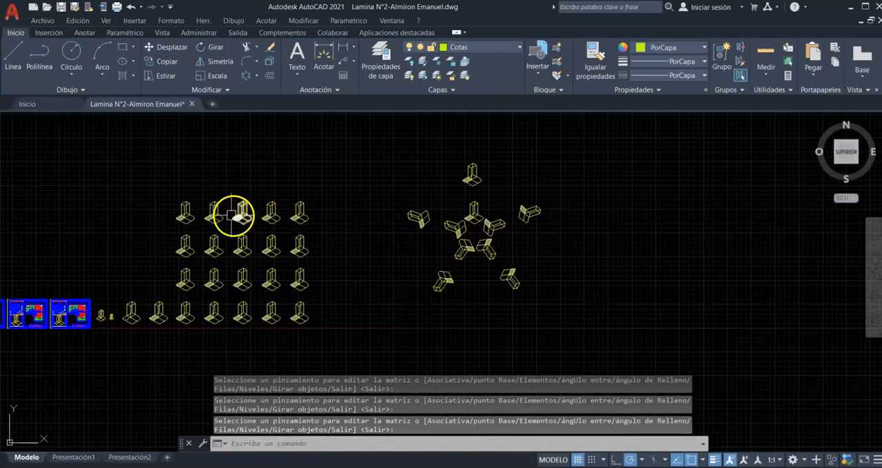
pyautogui.moveTo(598, 192); pyautogui.dragTo(581, 193, button='middle')
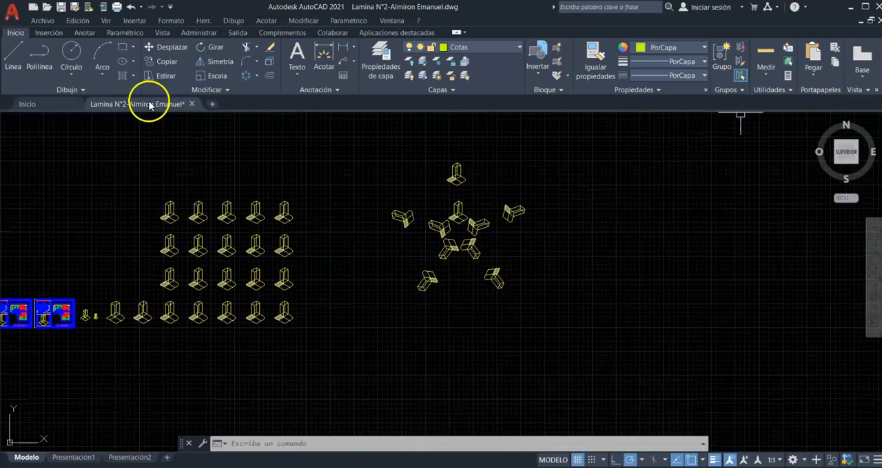
pyautogui.click(220, 91)
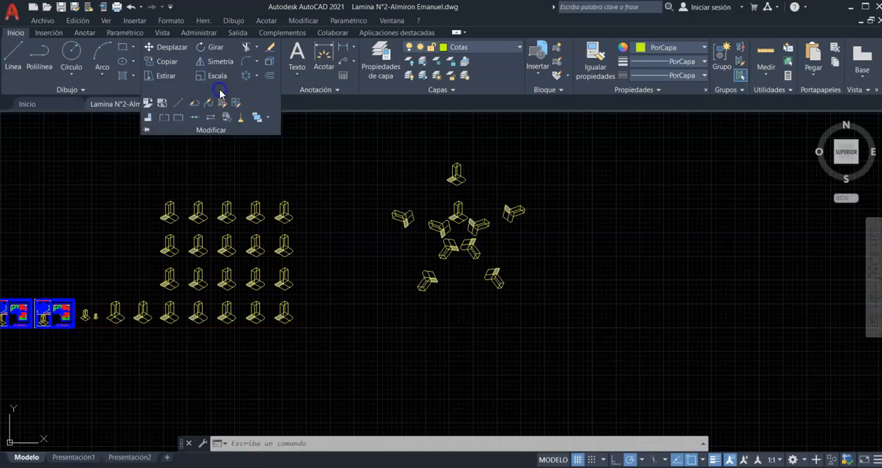
pyautogui.click(115, 94)
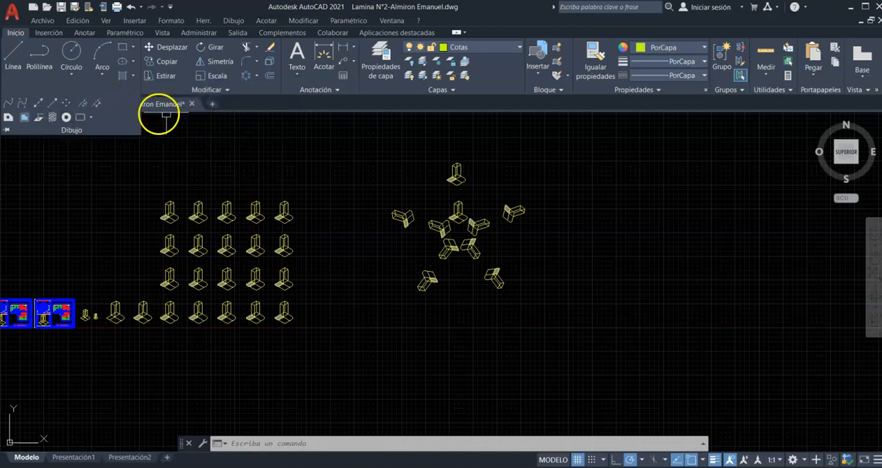
pyautogui.click(333, 124)
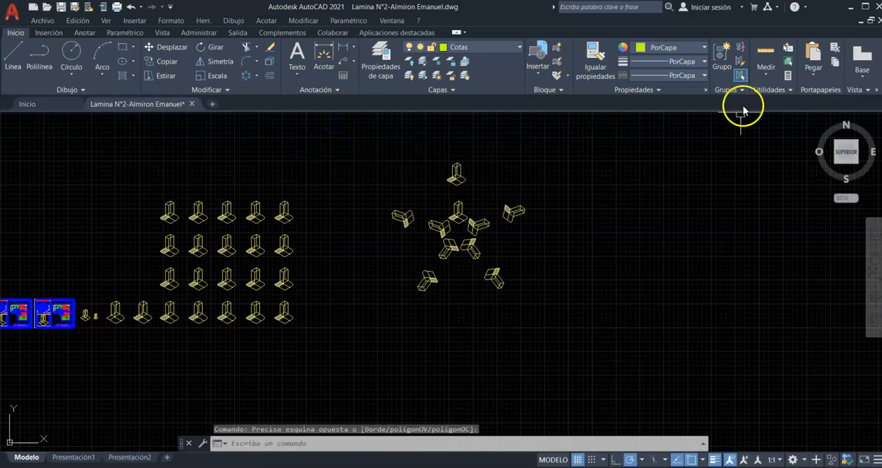
# - Measure the length of the prism's upper long edge and the rounded corner's radius on an outer figure of the polar array
pyautogui.click(768, 80)
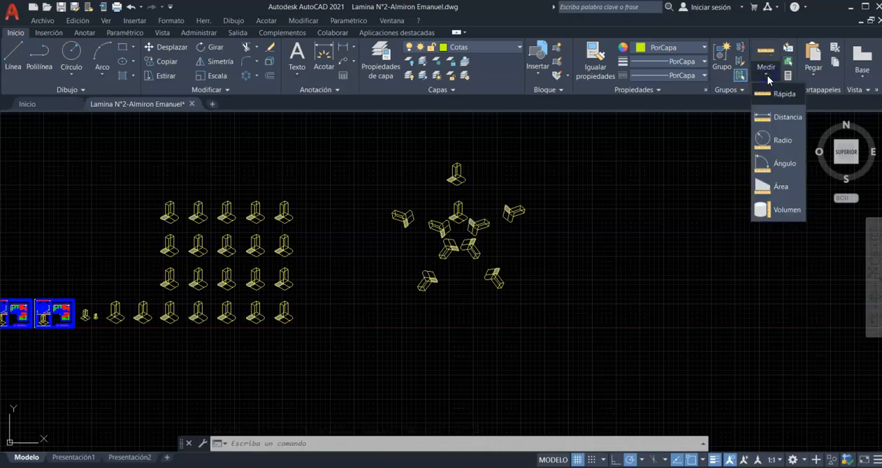
pyautogui.click(773, 114)
pyautogui.scroll(5, 541, 202)
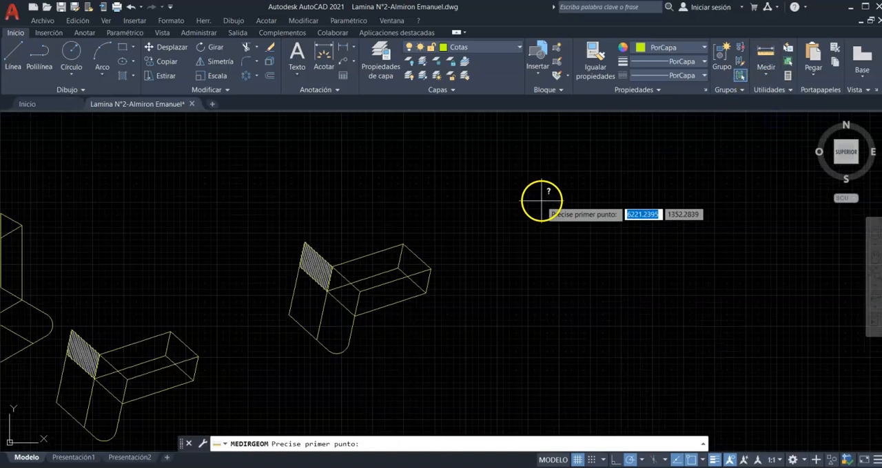
pyautogui.click(334, 263)
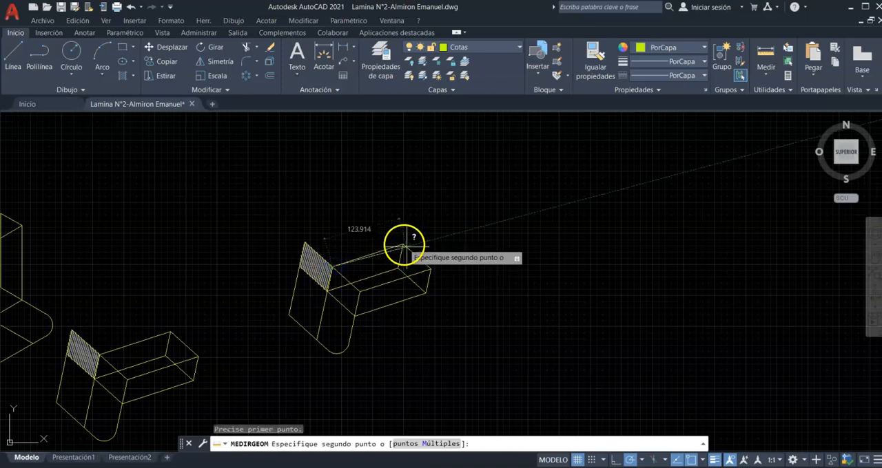
pyautogui.click(403, 243)
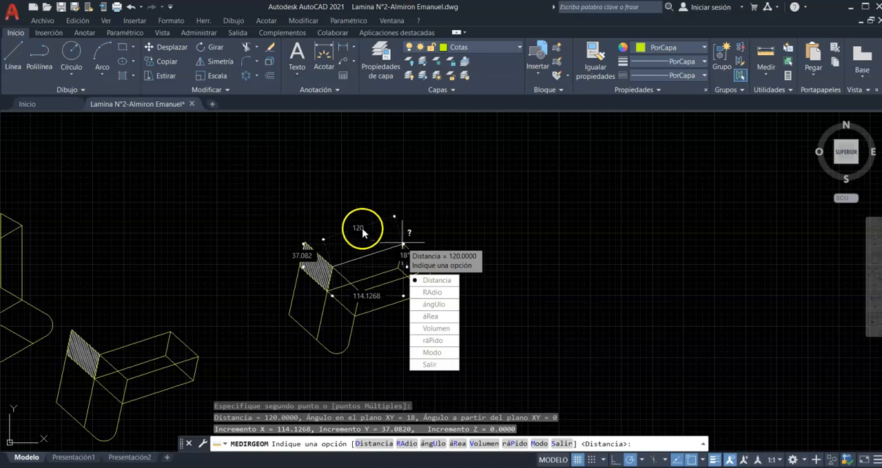
pyautogui.click(441, 294)
pyautogui.click(336, 354)
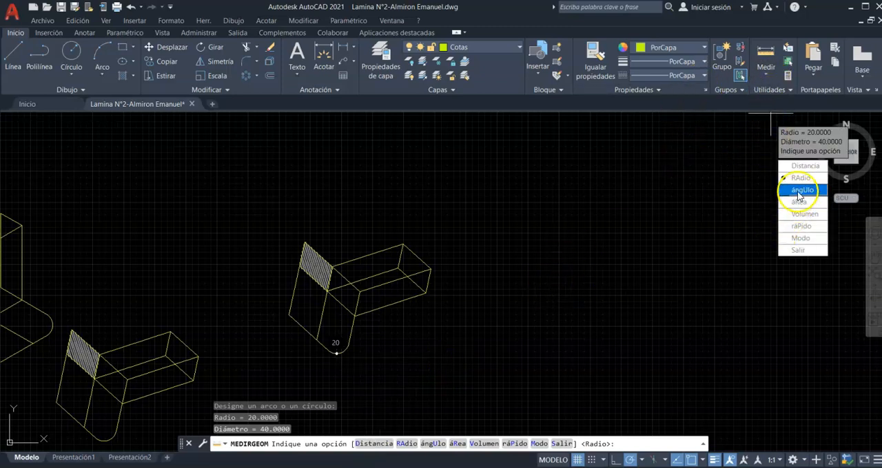
# - Measure the angle between the two front edges of the unhatched figure's base
pyautogui.click(801, 190)
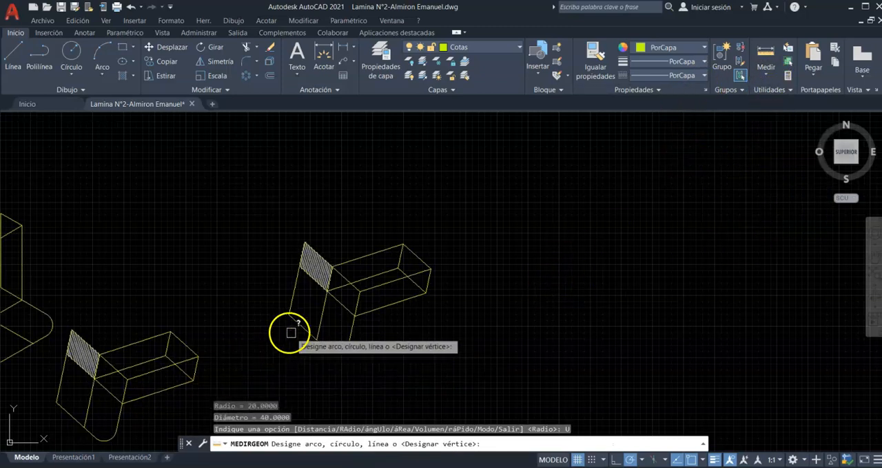
pyautogui.scroll(-6, 372, 282)
pyautogui.scroll(8, 246, 326)
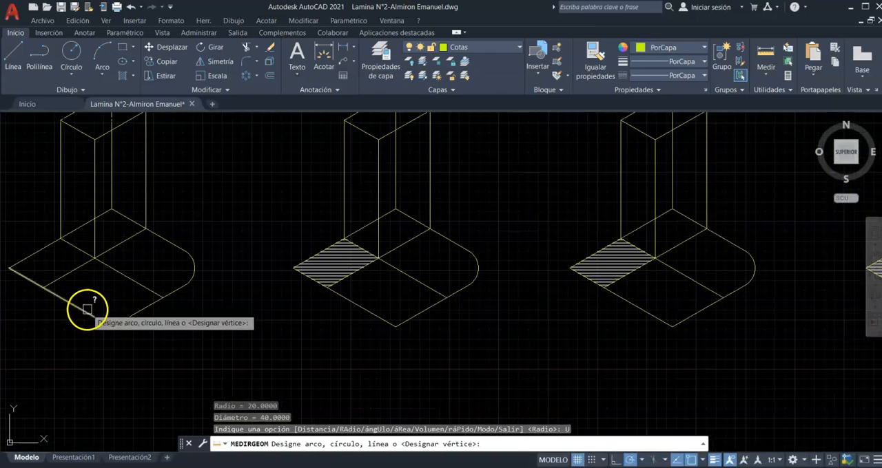
pyautogui.click(86, 309)
pyautogui.click(125, 316)
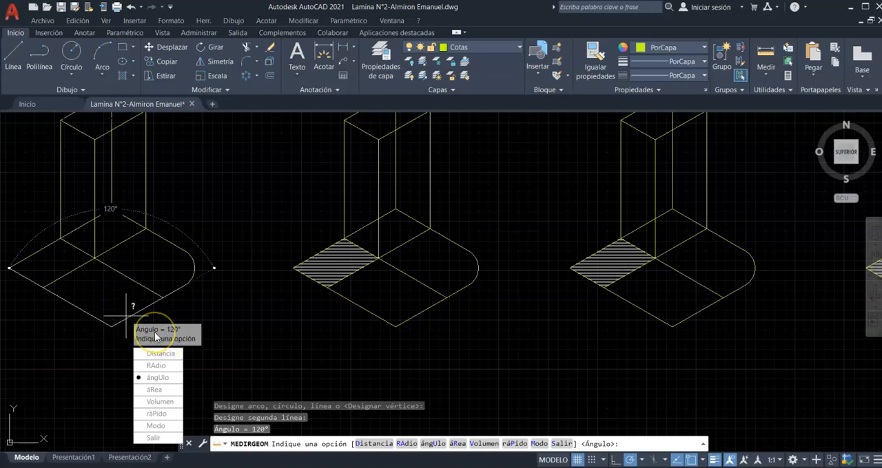
# - Measure the area of the front parallelogram on the unhatched figure's base through its four corners, and exit the measuring command
pyautogui.click(772, 79)
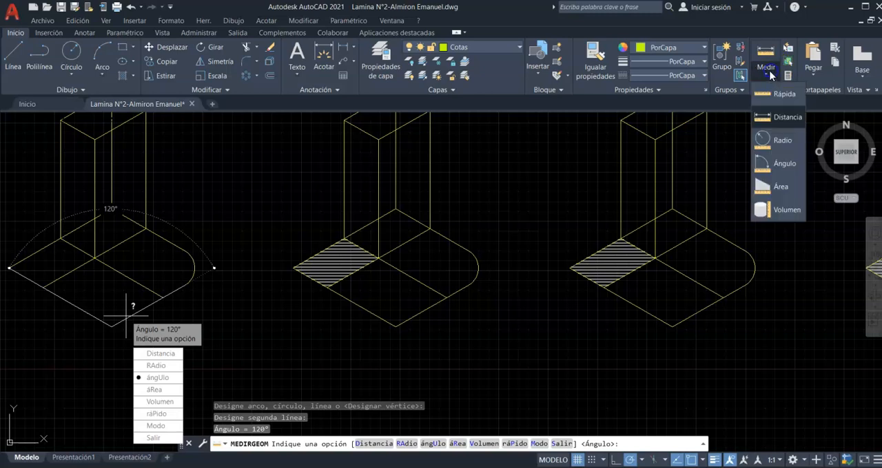
pyautogui.click(768, 187)
pyautogui.click(110, 325)
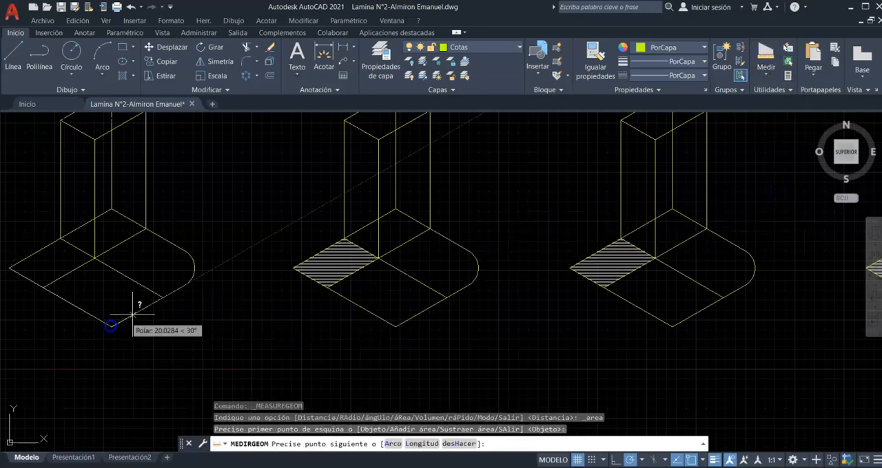
pyautogui.click(163, 297)
pyautogui.click(95, 258)
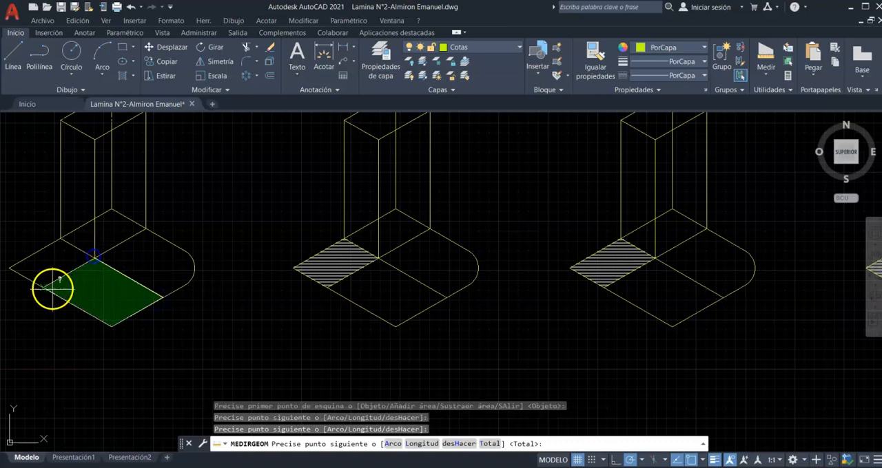
pyautogui.click(40, 289)
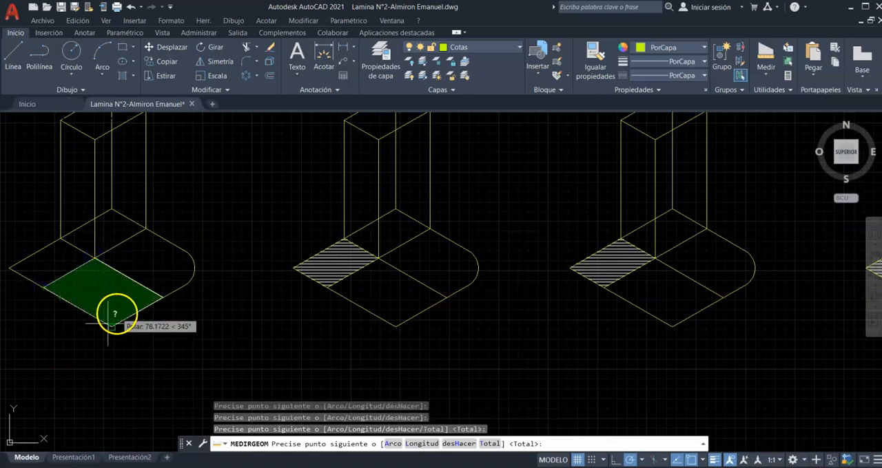
pyautogui.press('Return')
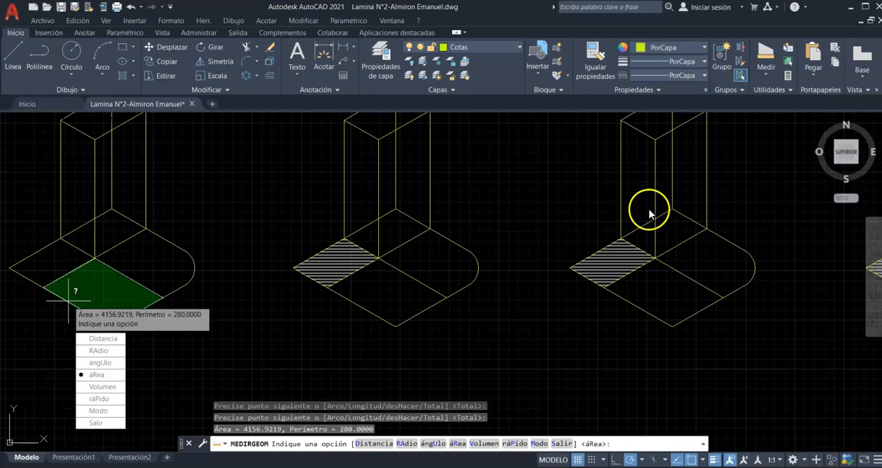
pyautogui.click(768, 76)
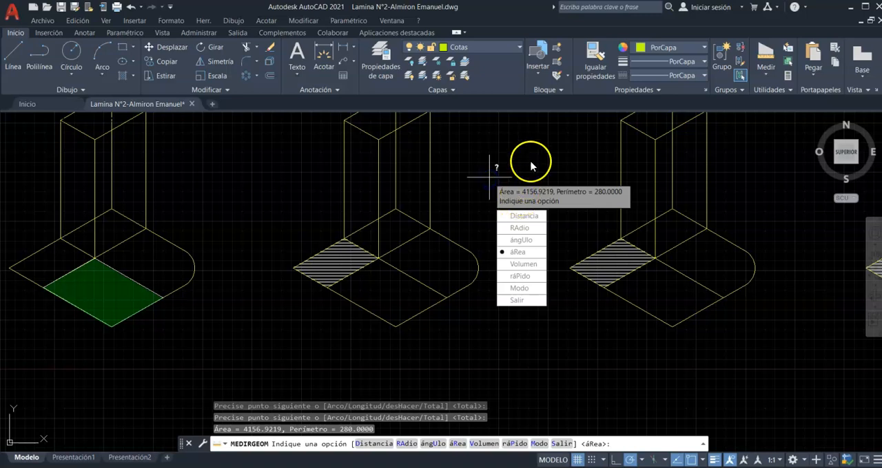
pyautogui.press('Escape')
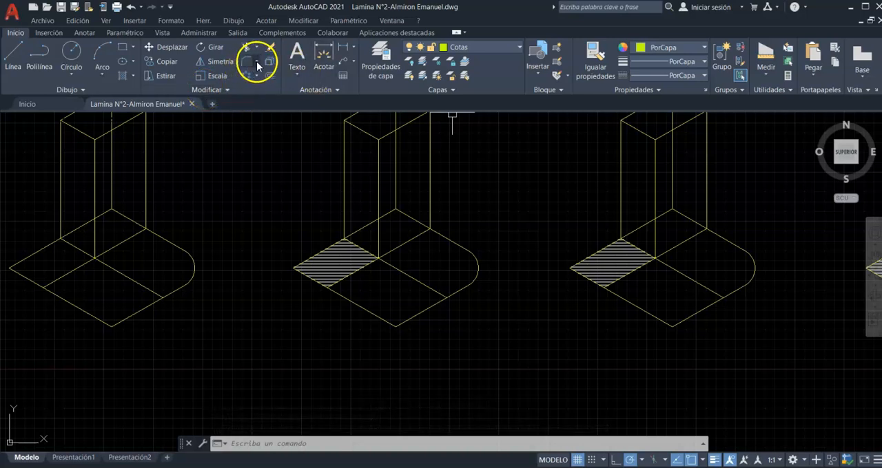
# - Draw a circle of radius 30 in the empty area below and between the unhatched figure and the first hatched one
pyautogui.click(82, 91)
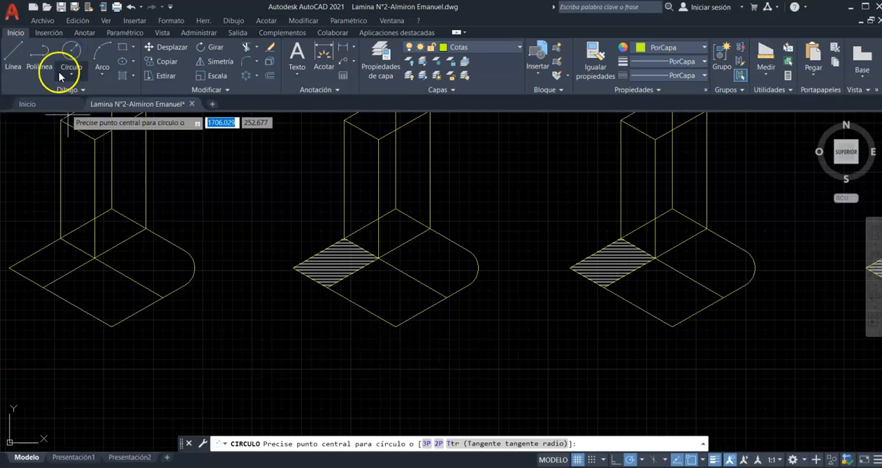
pyautogui.click(288, 365)
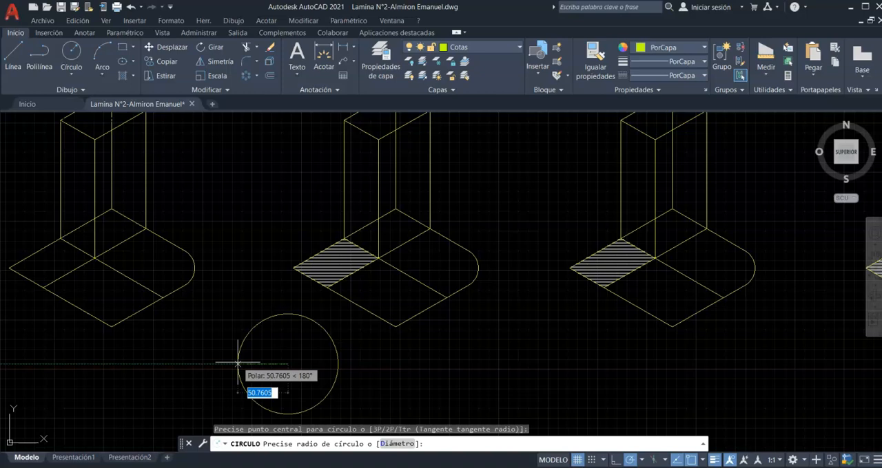
pyautogui.write('30')
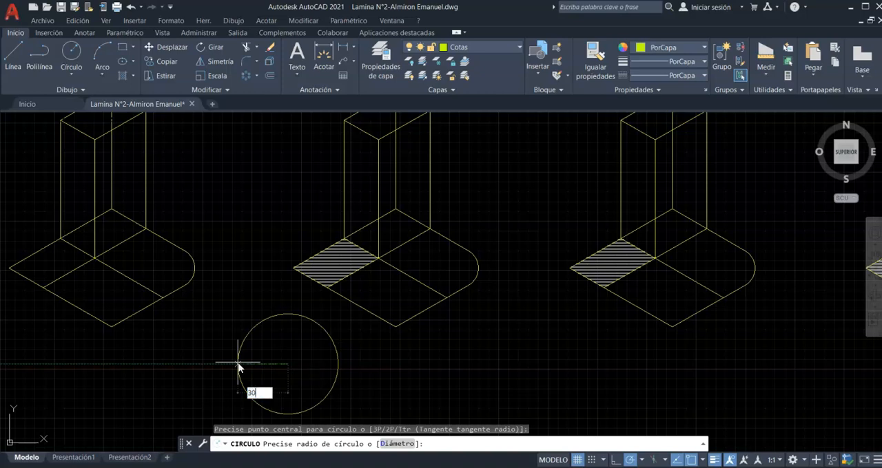
pyautogui.press('Return')
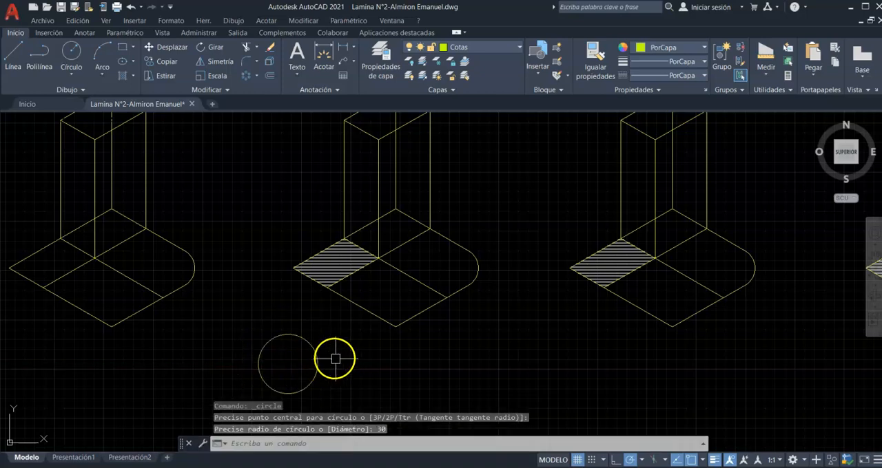
# - Draw a circle with a diameter of 30 to the right of the radius-30 circle, below the hatched figures
pyautogui.click(71, 52)
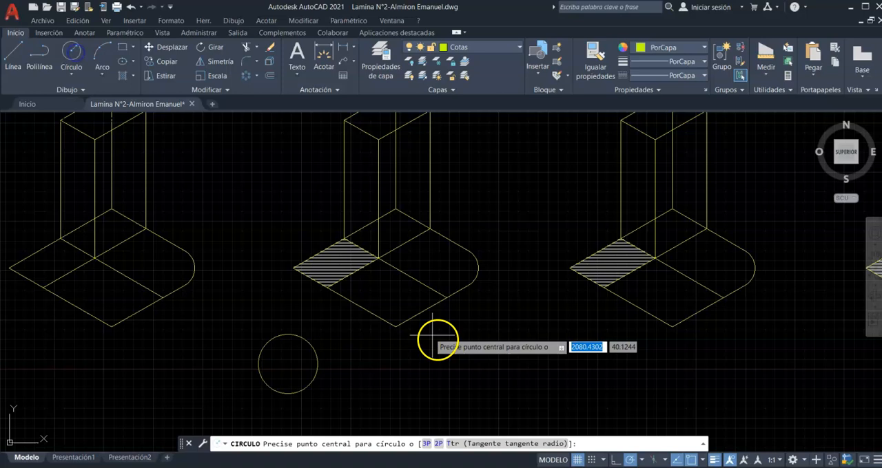
pyautogui.click(511, 372)
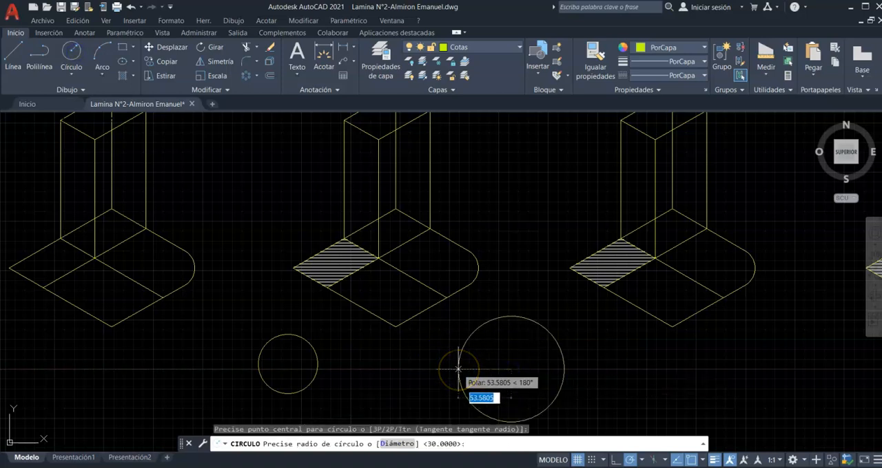
pyautogui.write('d')
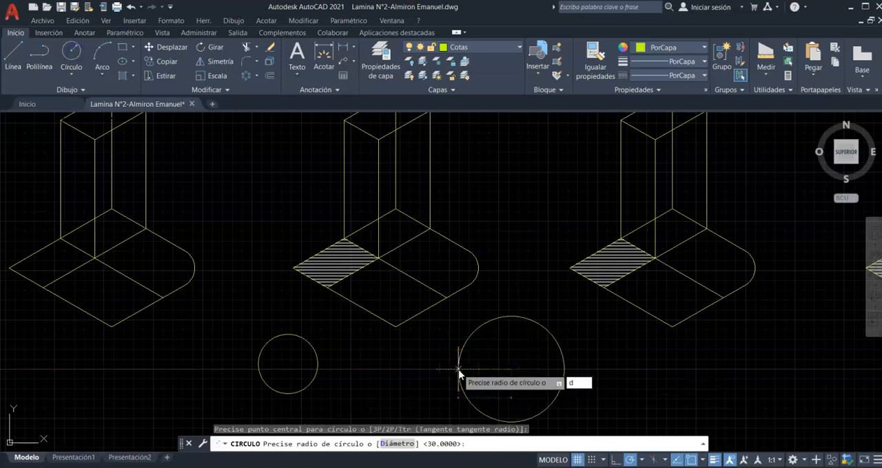
pyautogui.press('Return')
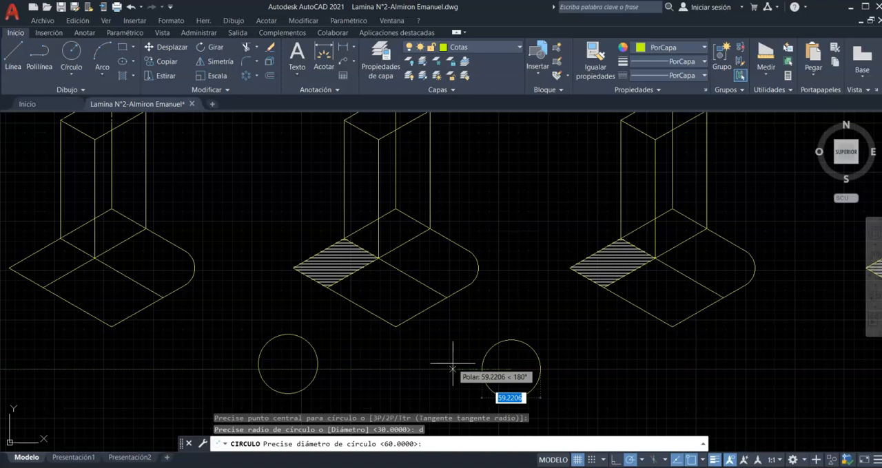
pyautogui.write('30')
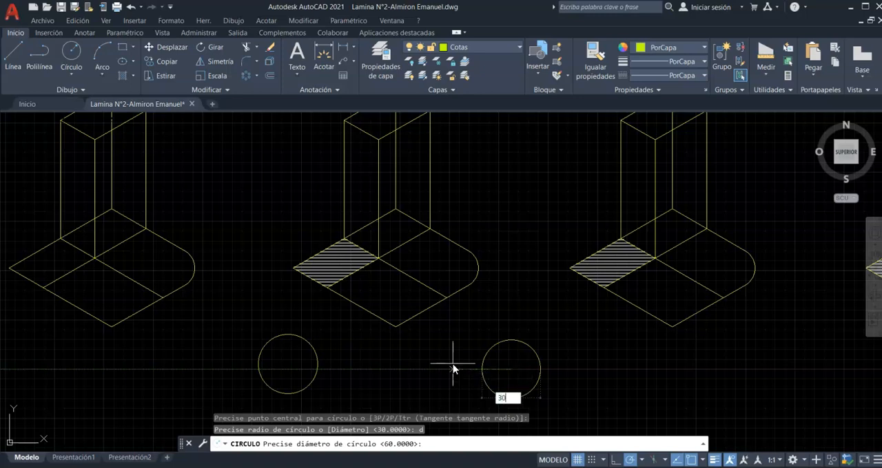
pyautogui.press('Return')
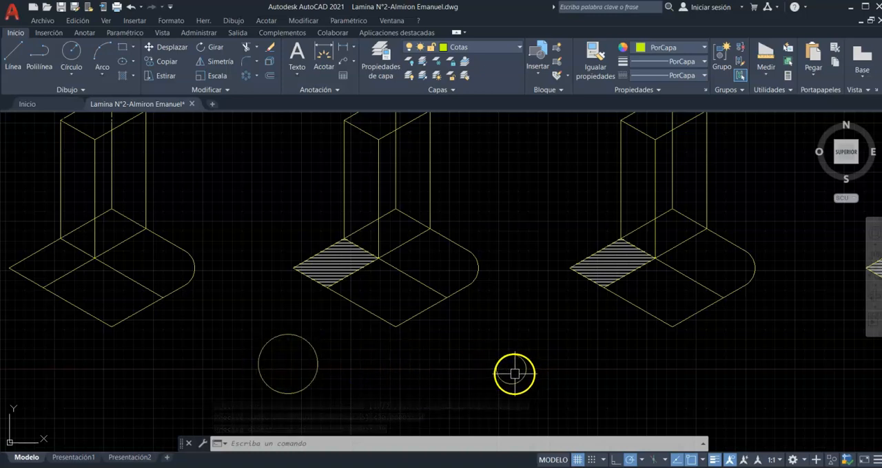
# - Draw a three-point arc from the unhatched prism's upper right corner through the first hatched figure's upper left prism corner, ending inside that prism
pyautogui.click(102, 52)
pyautogui.scroll(-2, 236, 255)
pyautogui.scroll(3, 261, 217)
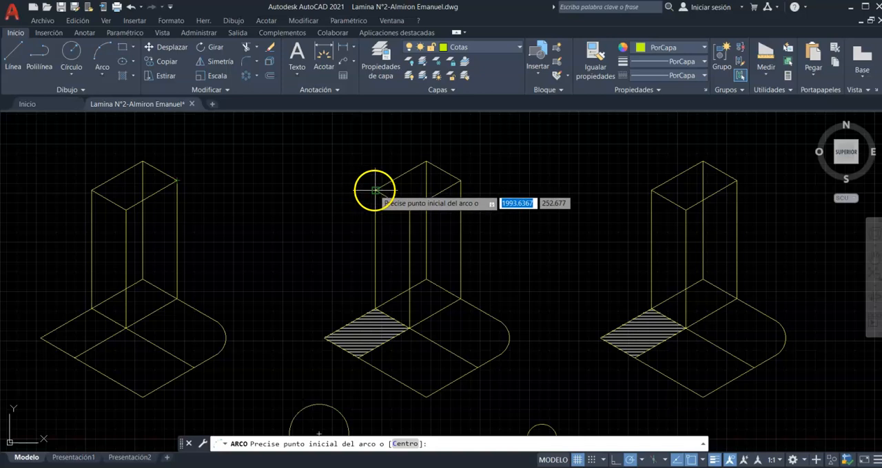
pyautogui.click(177, 181)
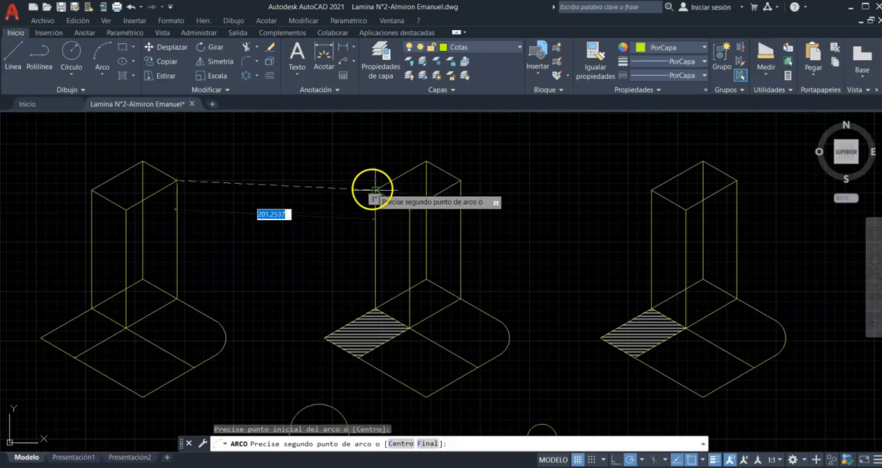
pyautogui.click(374, 189)
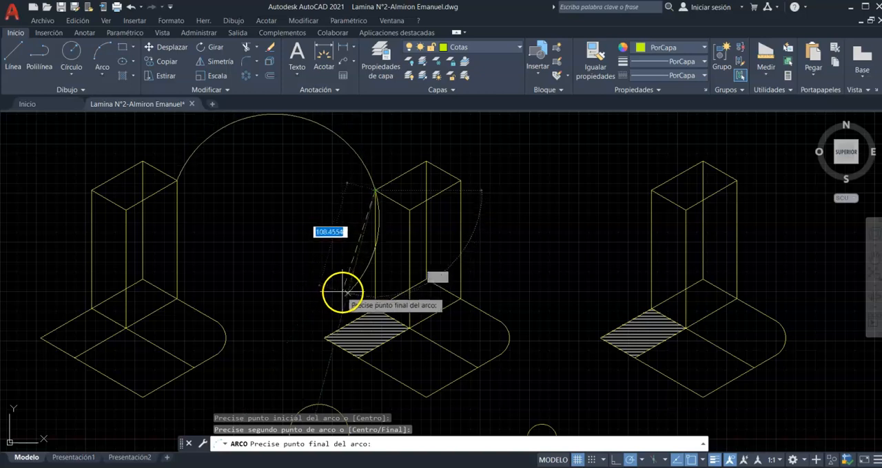
pyautogui.click(398, 277)
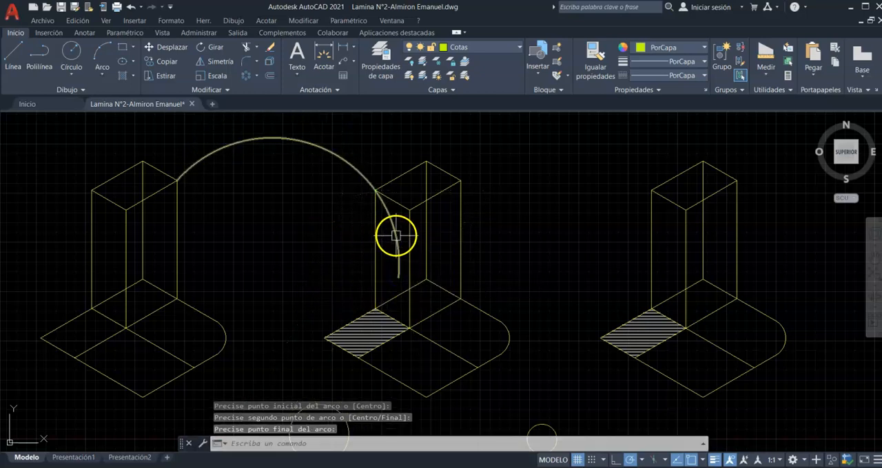
# - Trim off the part of the arc that runs inside the first hatched figure's prism, and exit the trim command
pyautogui.click(246, 47)
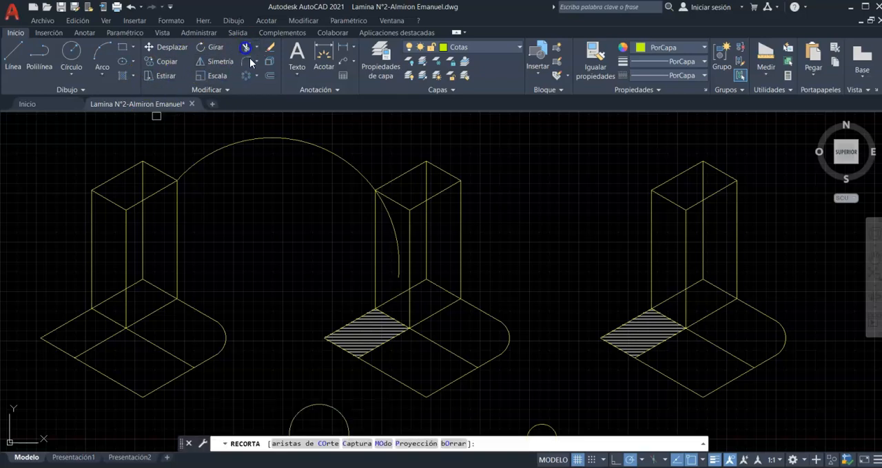
pyautogui.click(396, 236)
pyautogui.click(325, 246)
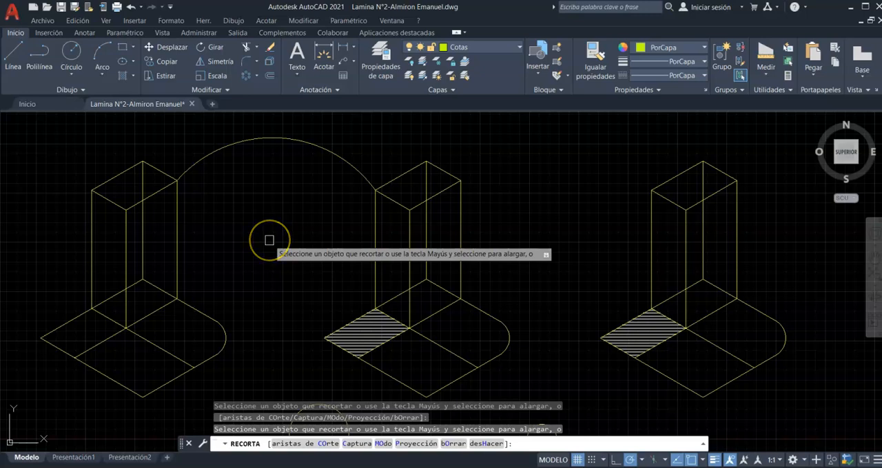
pyautogui.press('Escape')
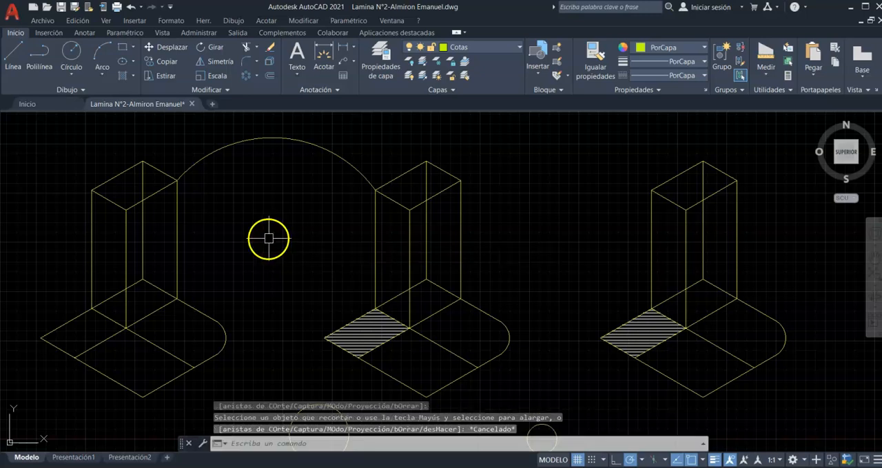
# - Delete the remaining arc between the unhatched figure and the first hatched figure
pyautogui.click(304, 133)
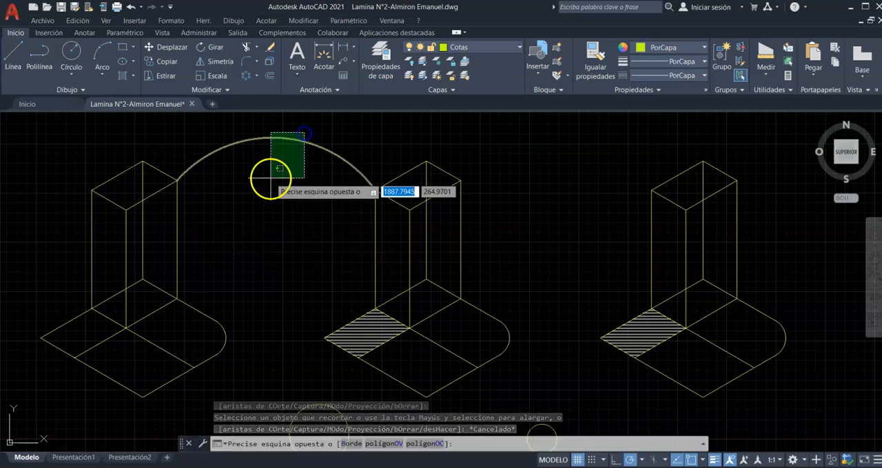
pyautogui.click(270, 177)
pyautogui.press('Delete')
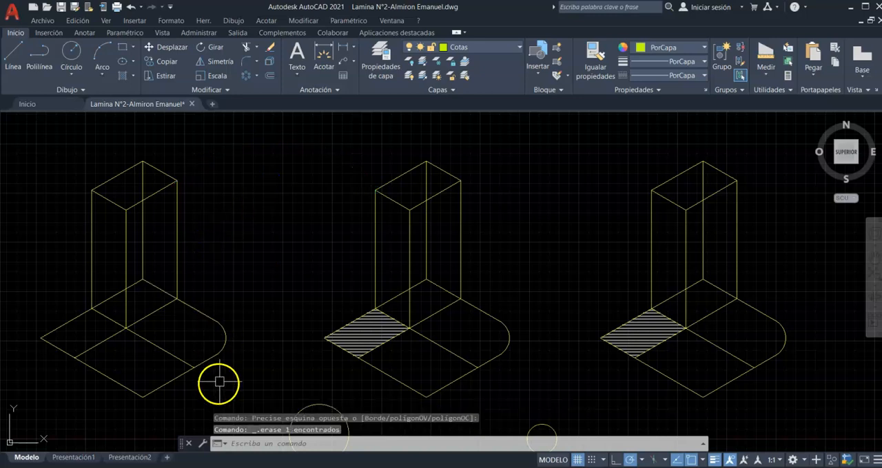
pyautogui.scroll(-3, 416, 283)
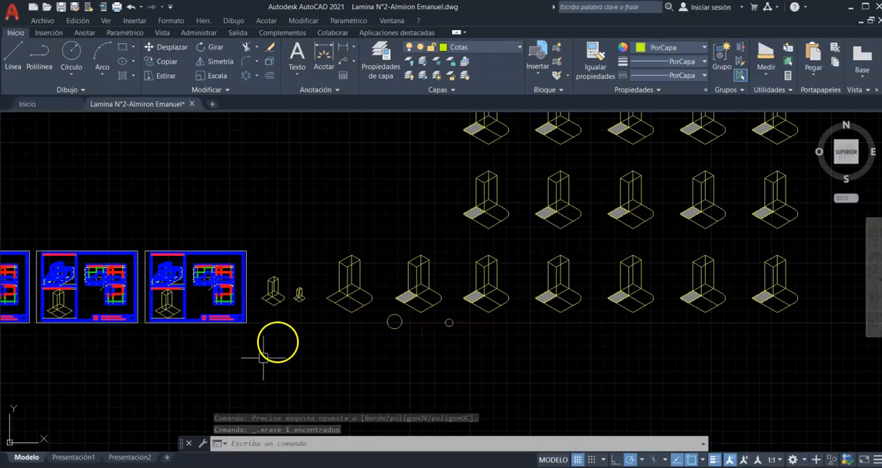